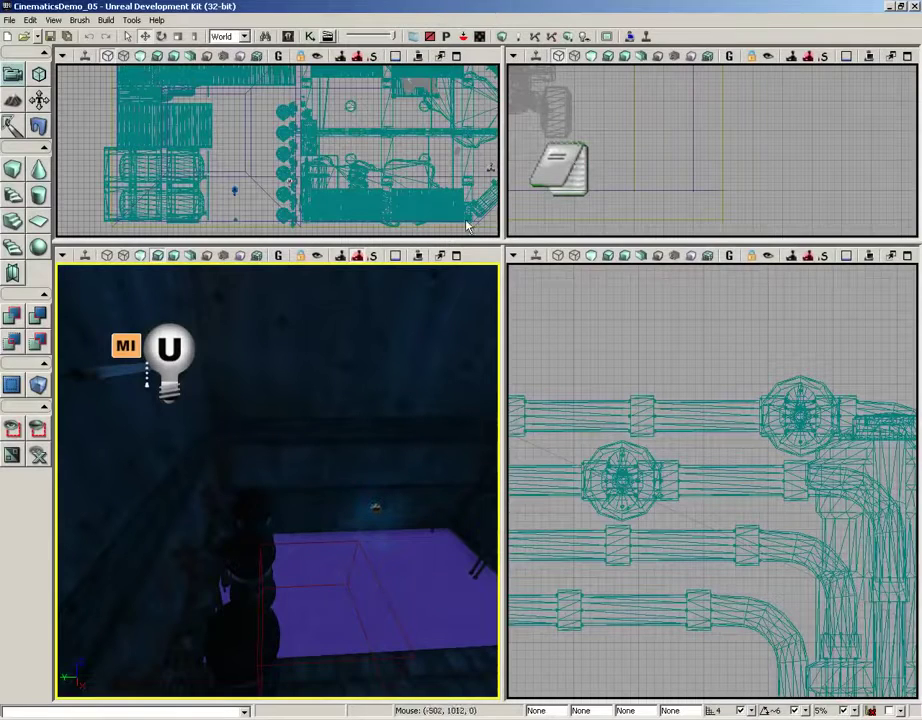
# Play-test the level from the main room floor by using the glowing blue device in the dark room to trigger the cinematic
pyautogui.moveTo(311, 323); pyautogui.dragTo(380, 480)
pyautogui.rightClick(271, 493)
pyautogui.click(307, 489)
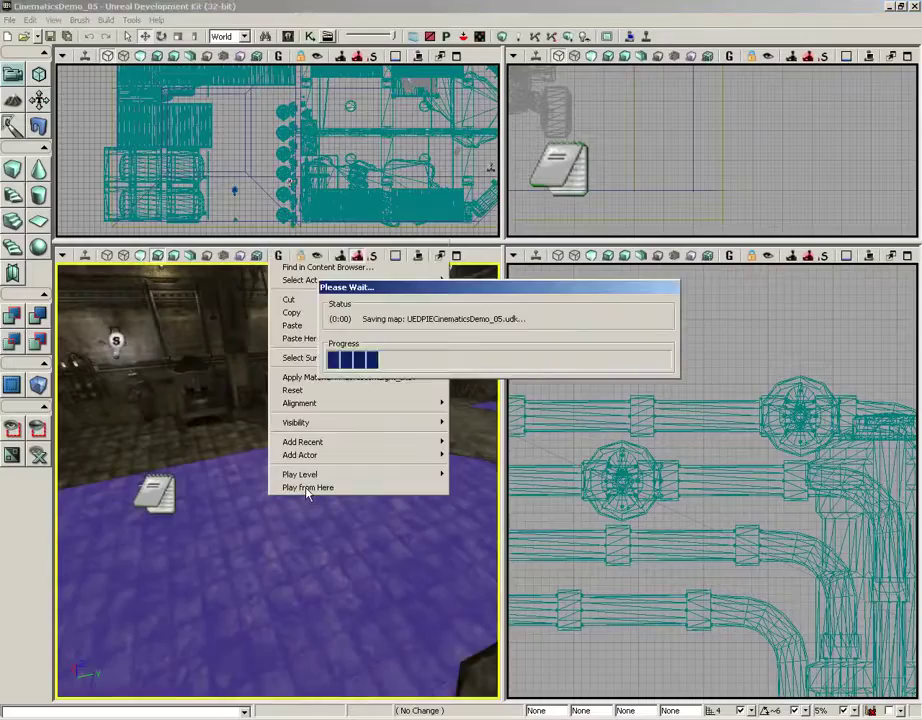
pyautogui.press('w')
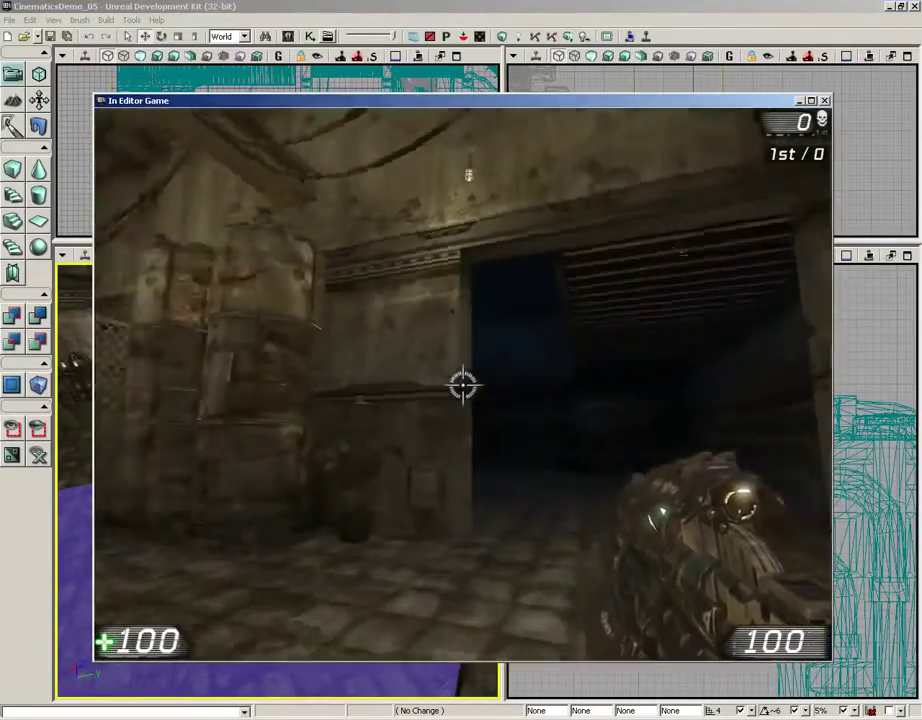
pyautogui.press('w')
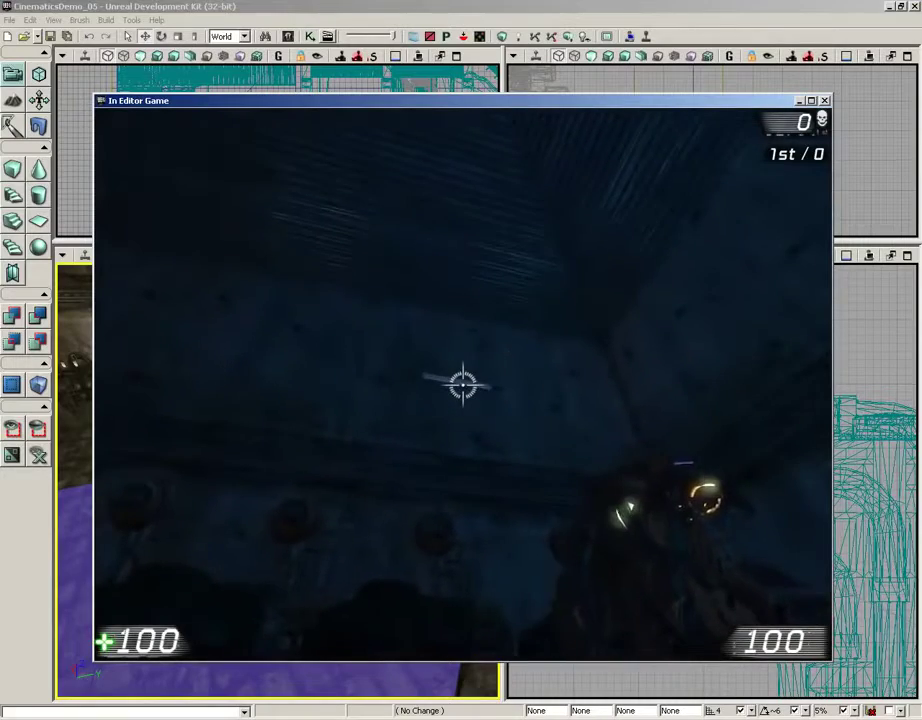
pyautogui.press('w')
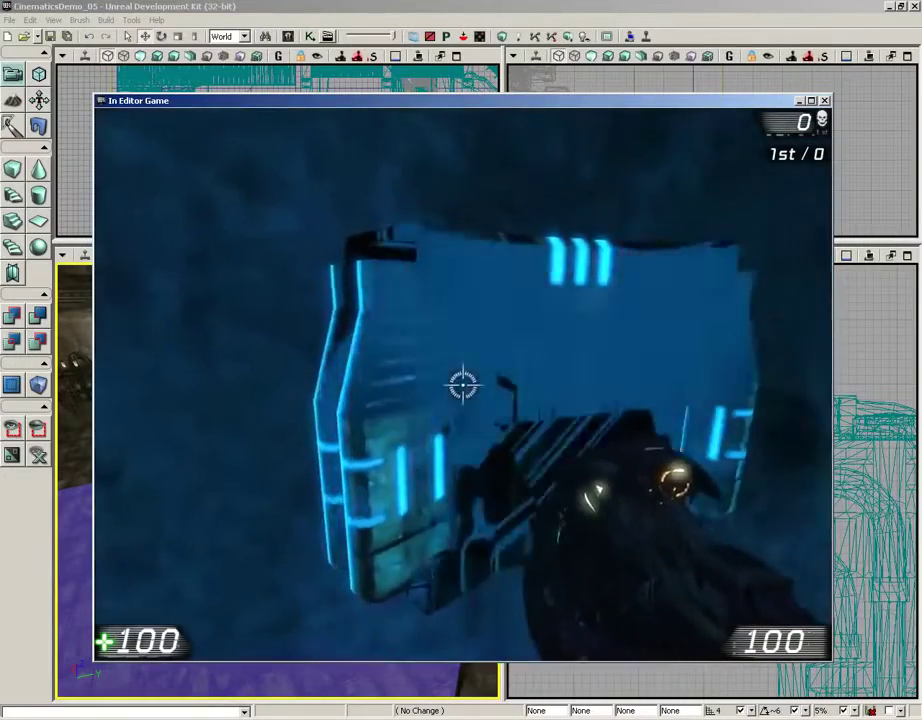
pyautogui.press('s')
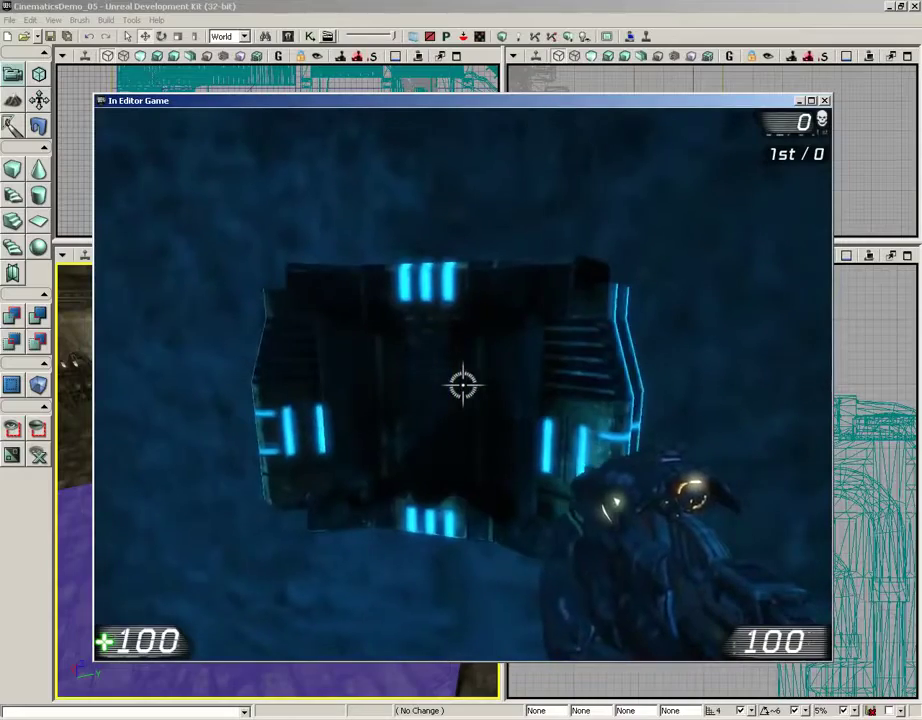
pyautogui.press('e')
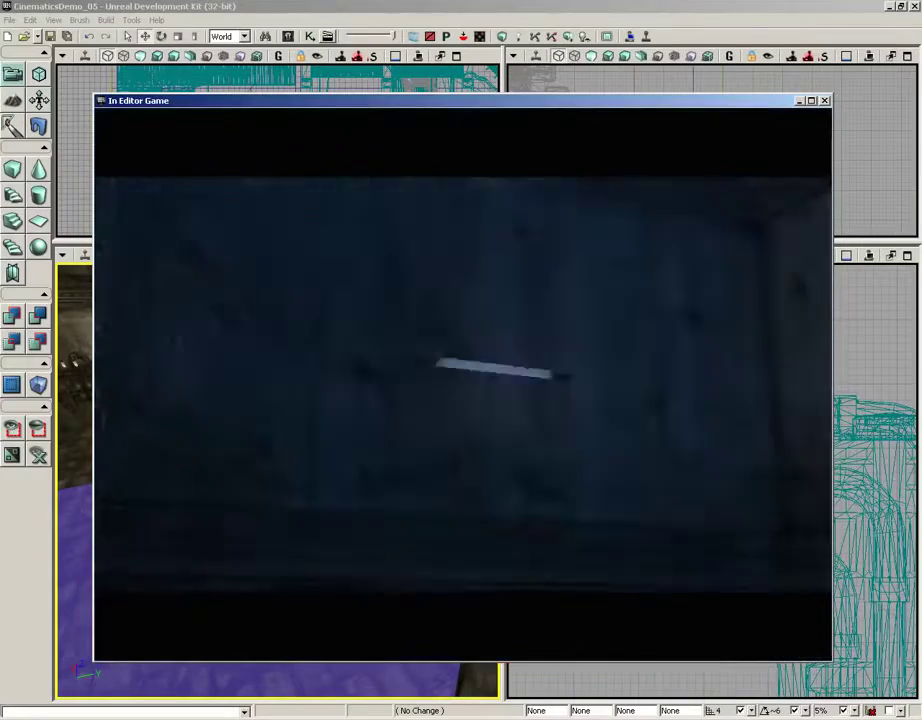
pyautogui.press('Escape')
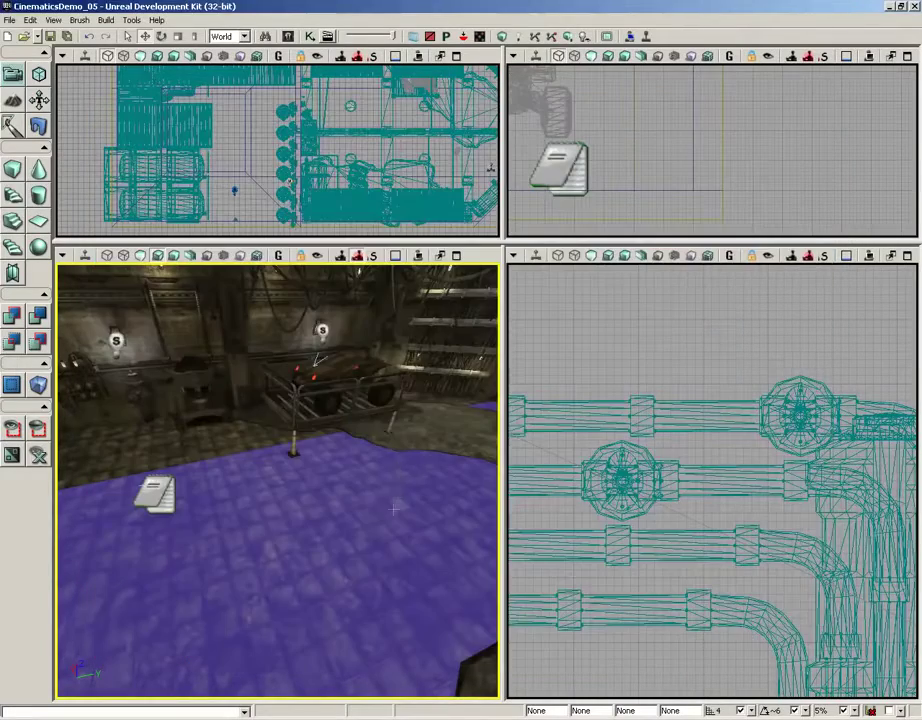
# Play-test the level again from the main room floor and inspect the dark room's lighting without using the glowing device
pyautogui.rightClick(297, 582)
pyautogui.click(436, 556)
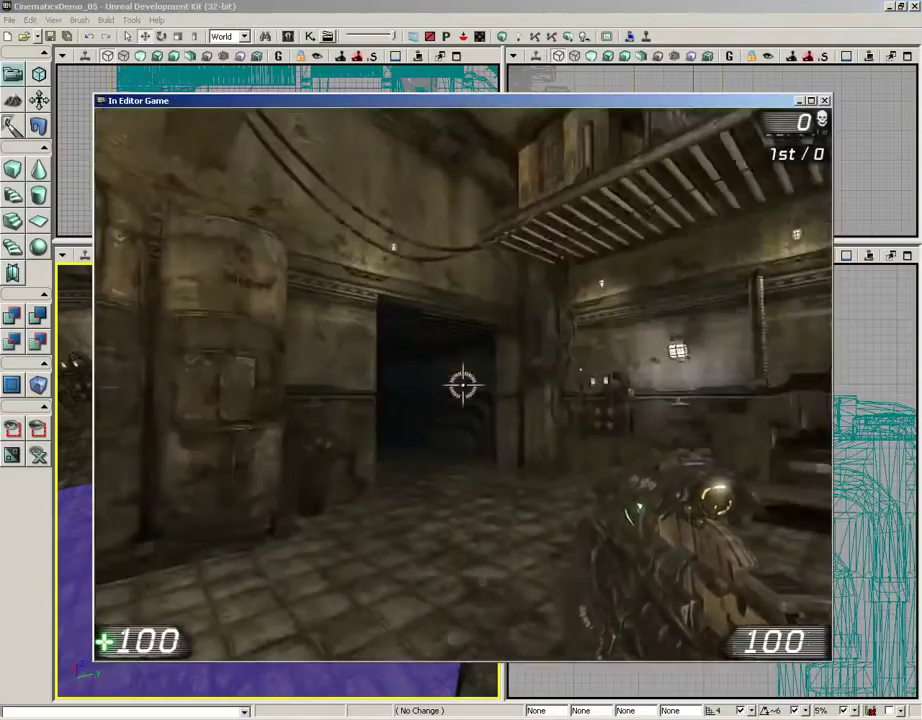
pyautogui.press('w')
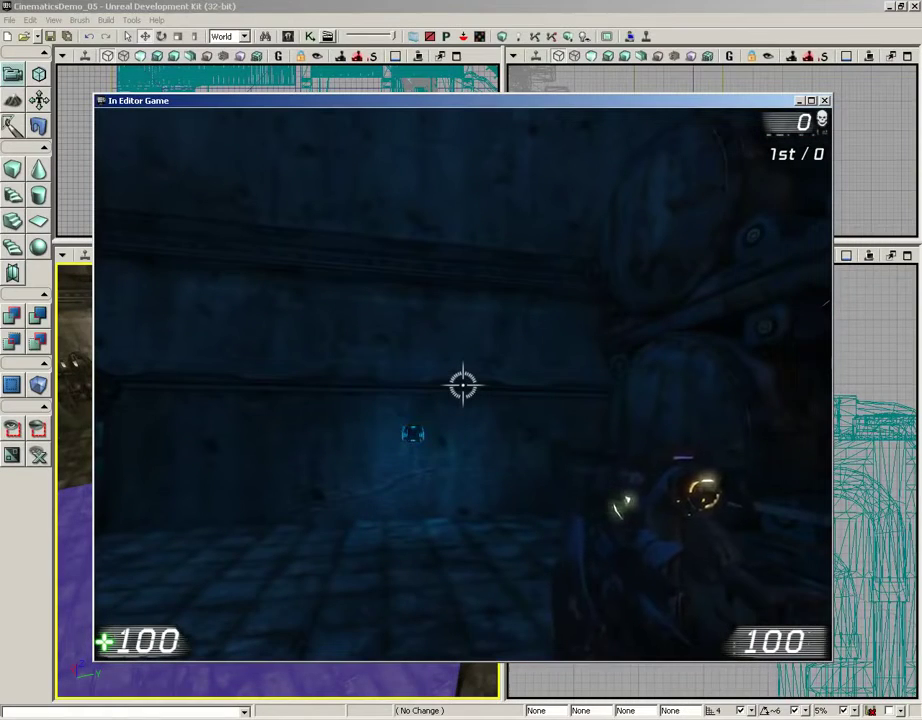
pyautogui.press('Escape')
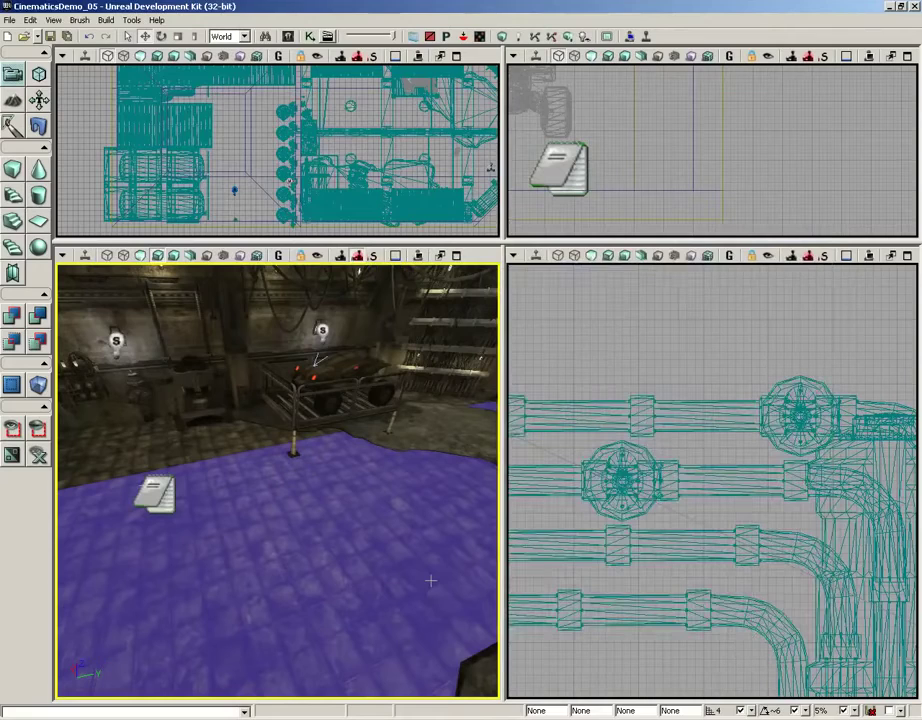
# Add a Level Loaded event to the Kismet sequence and place it in empty space above the Toggle Cinematic Mode node
pyautogui.click(312, 37)
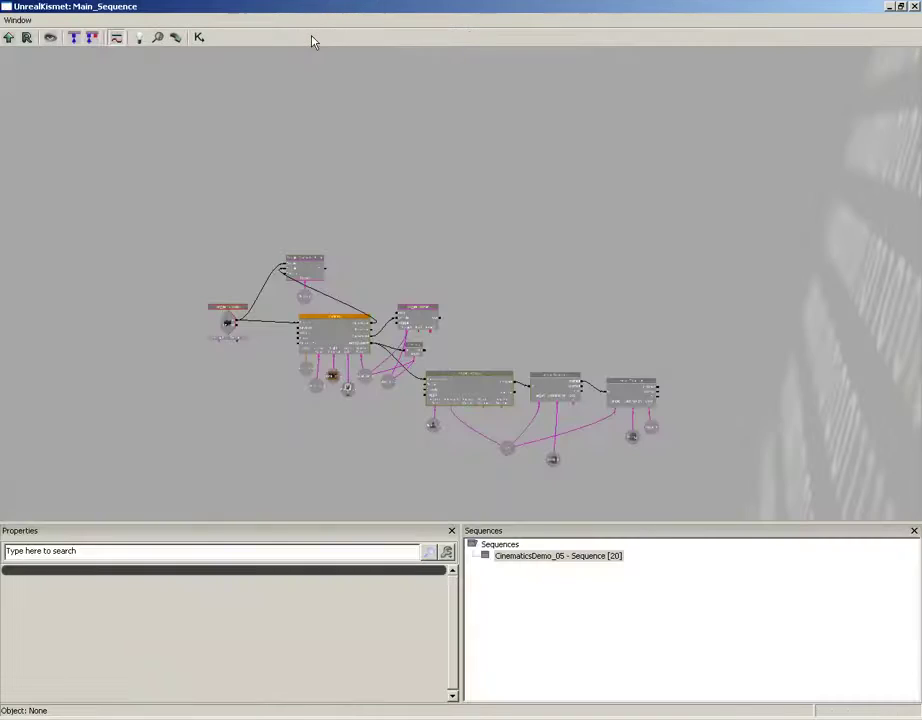
pyautogui.scroll(5, 447, 183)
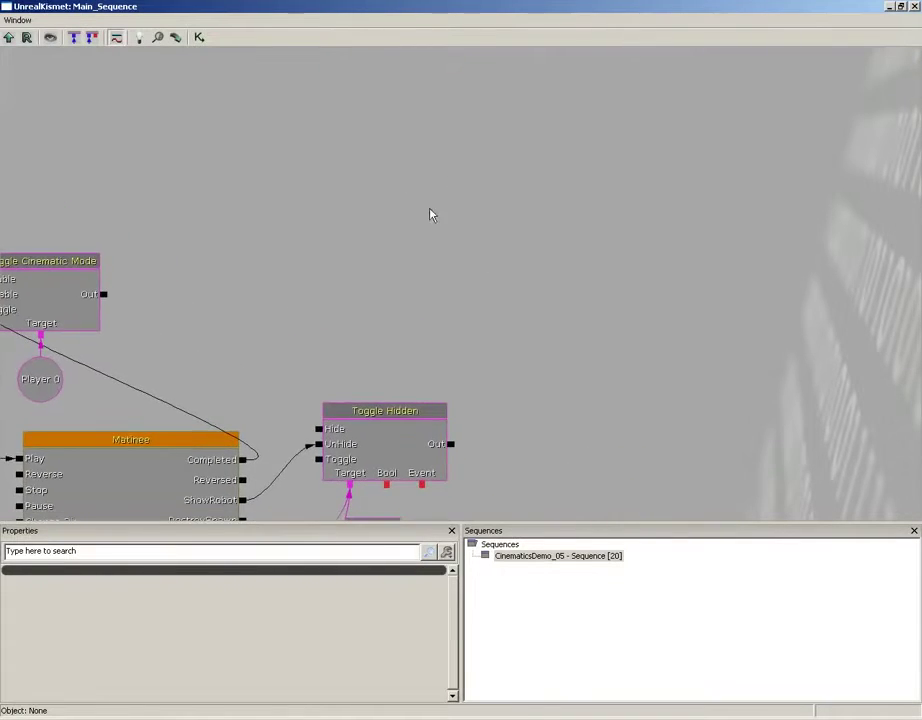
pyautogui.rightClick(297, 176)
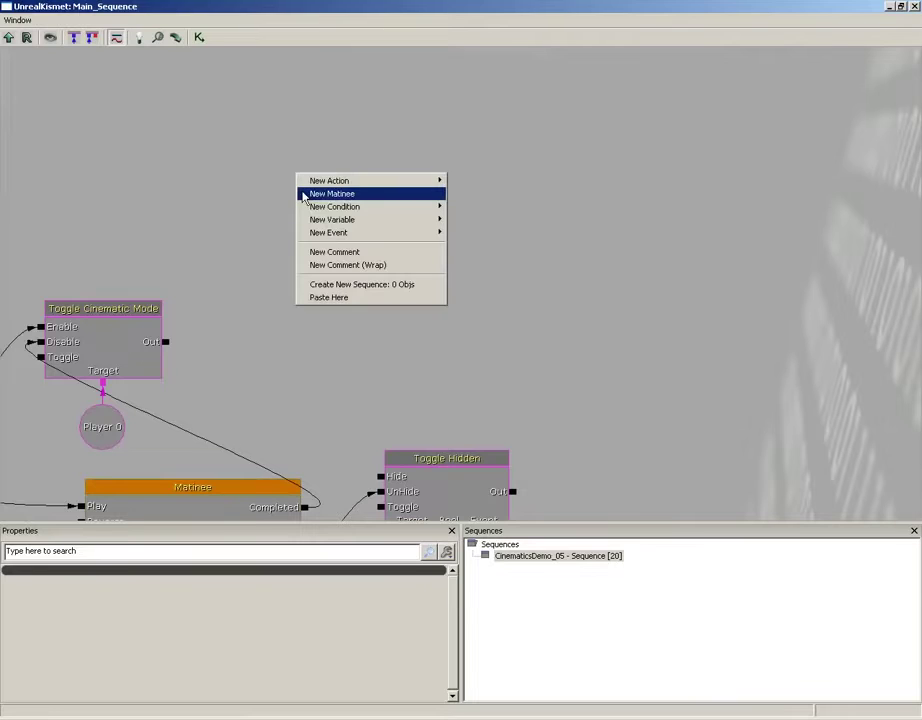
pyautogui.moveTo(310, 232)
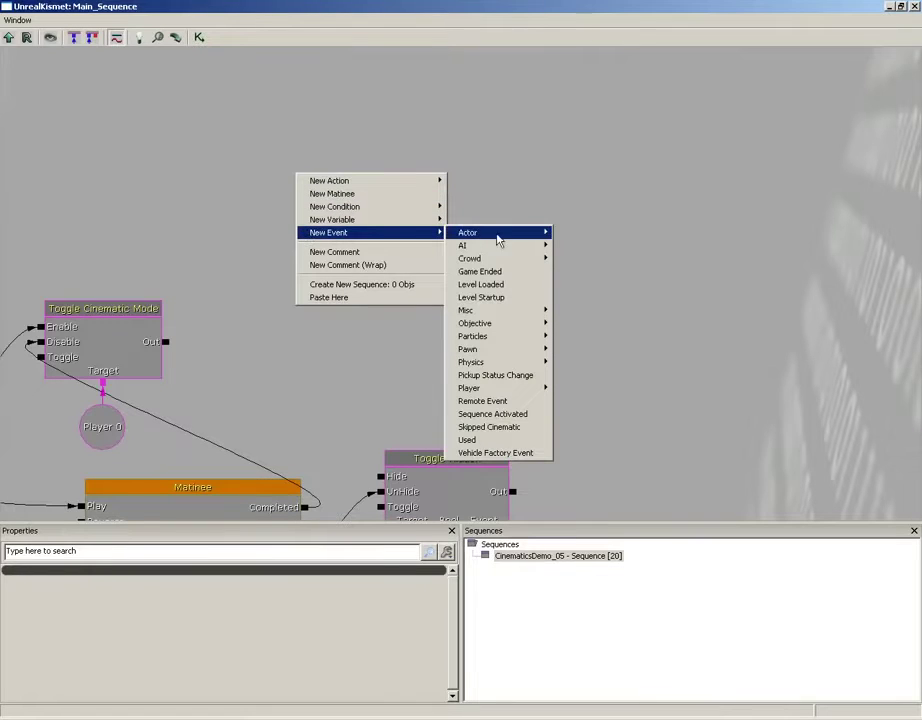
pyautogui.moveTo(506, 240)
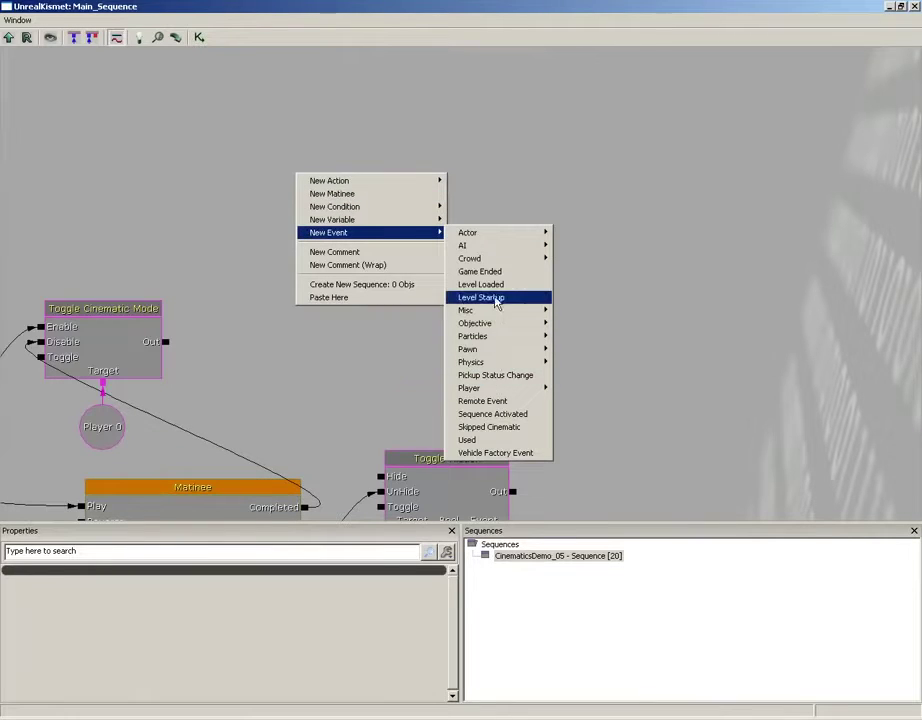
pyautogui.click(488, 285)
pyautogui.keyDown('ctrl'); pyautogui.moveTo(362, 261); pyautogui.dragTo(239, 108); pyautogui.keyUp('ctrl')
pyautogui.moveTo(376, 178); pyautogui.dragTo(462, 368)
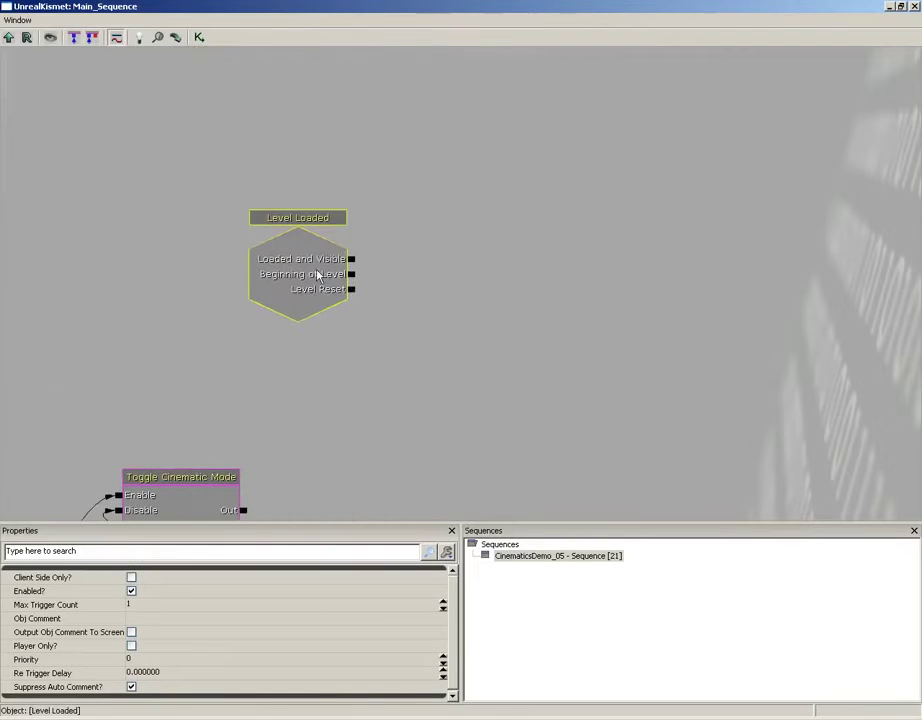
pyautogui.keyDown('ctrl'); pyautogui.moveTo(319, 272); pyautogui.dragTo(309, 185); pyautogui.keyUp('ctrl')
pyautogui.moveTo(436, 278); pyautogui.dragTo(411, 374)
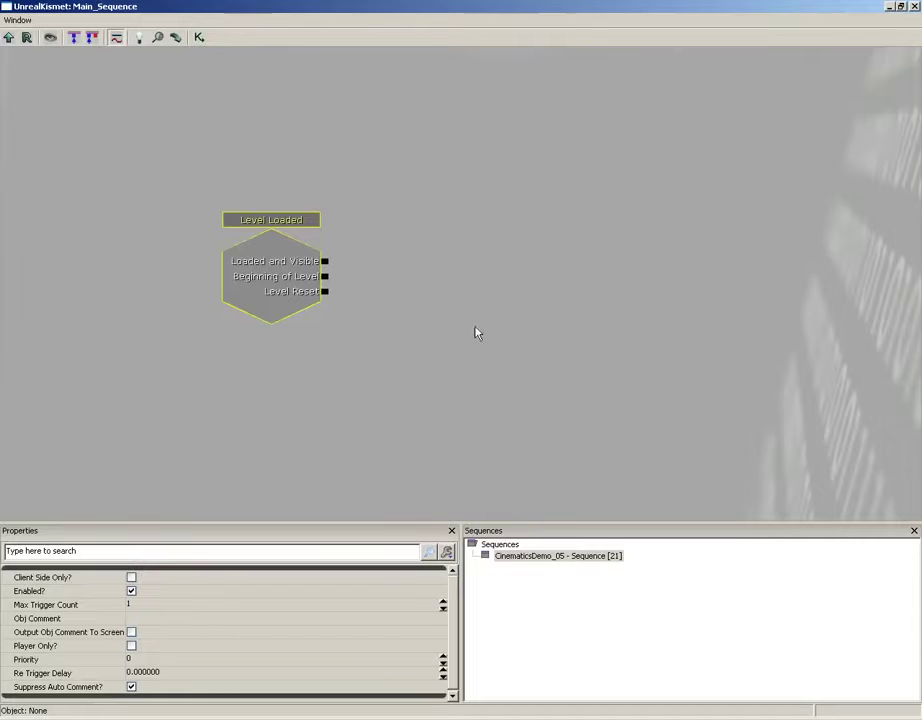
# Add a Set VectorParam material instance action beside the Level Loaded event and close Kismet
pyautogui.rightClick(418, 236)
pyautogui.moveTo(433, 246)
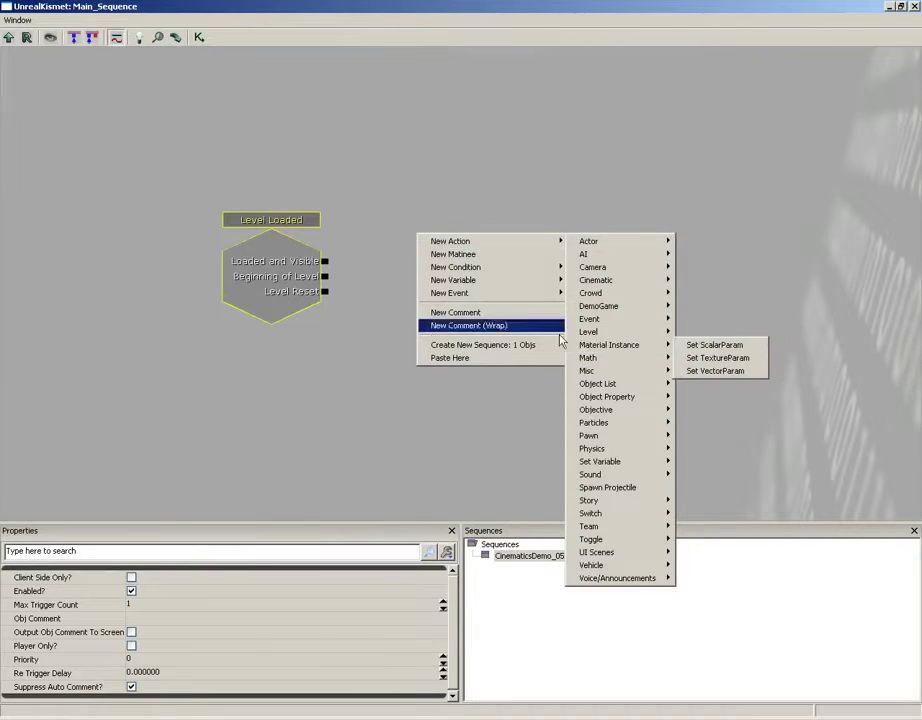
pyautogui.moveTo(613, 347)
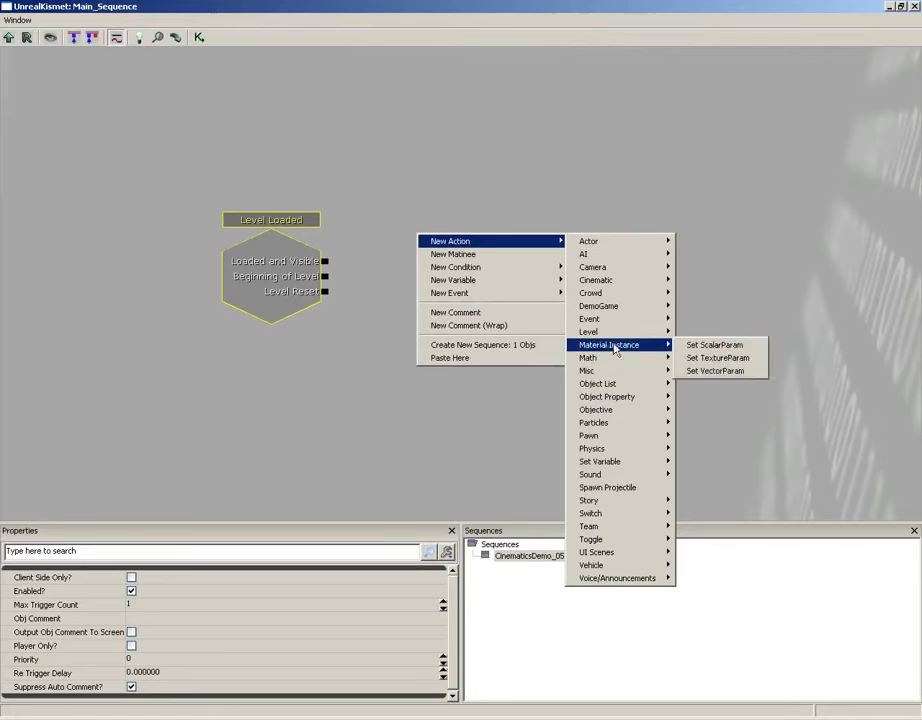
pyautogui.click(723, 372)
pyautogui.moveTo(471, 261); pyautogui.dragTo(442, 263)
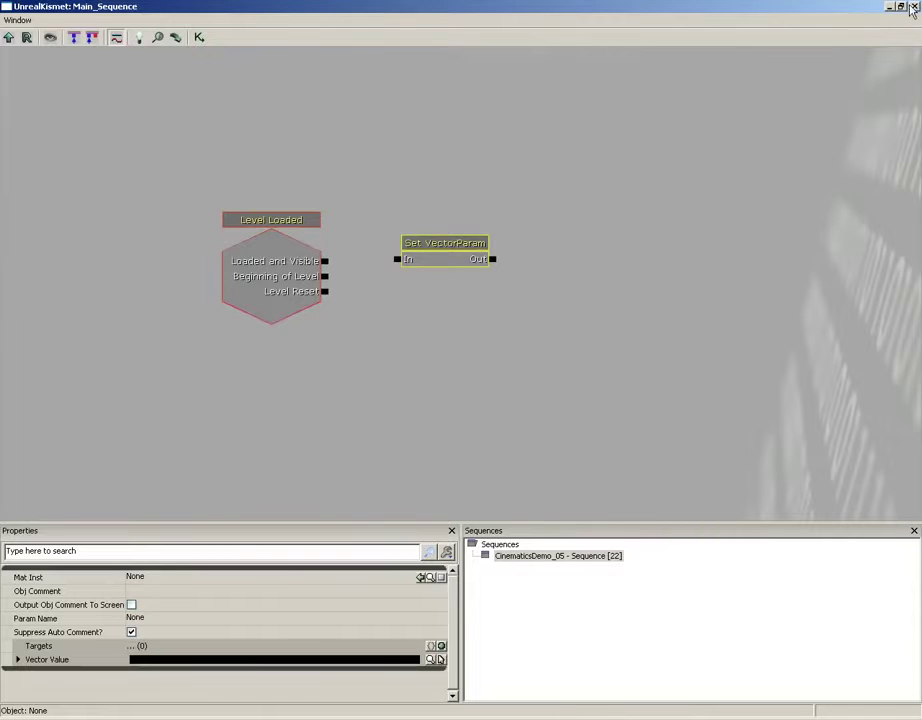
pyautogui.click(913, 7)
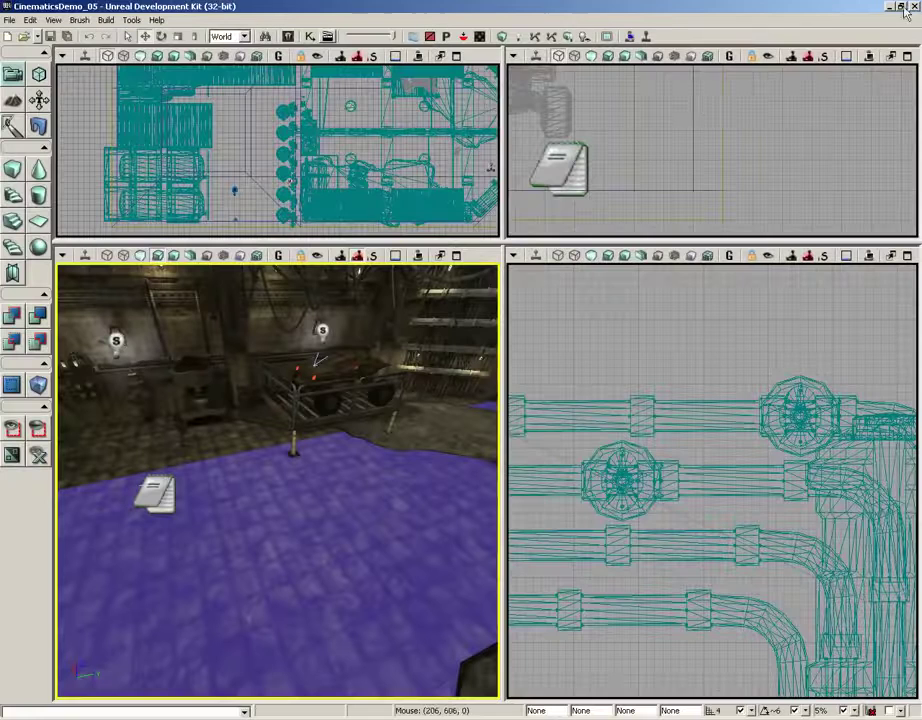
# Locate the material of the dark room's fluorescent light mesh in the Content Browser from the mesh's rendering properties
pyautogui.moveTo(400, 500); pyautogui.dragTo(202, 444, button='right')
pyautogui.moveTo(202, 444); pyautogui.dragTo(181, 326)
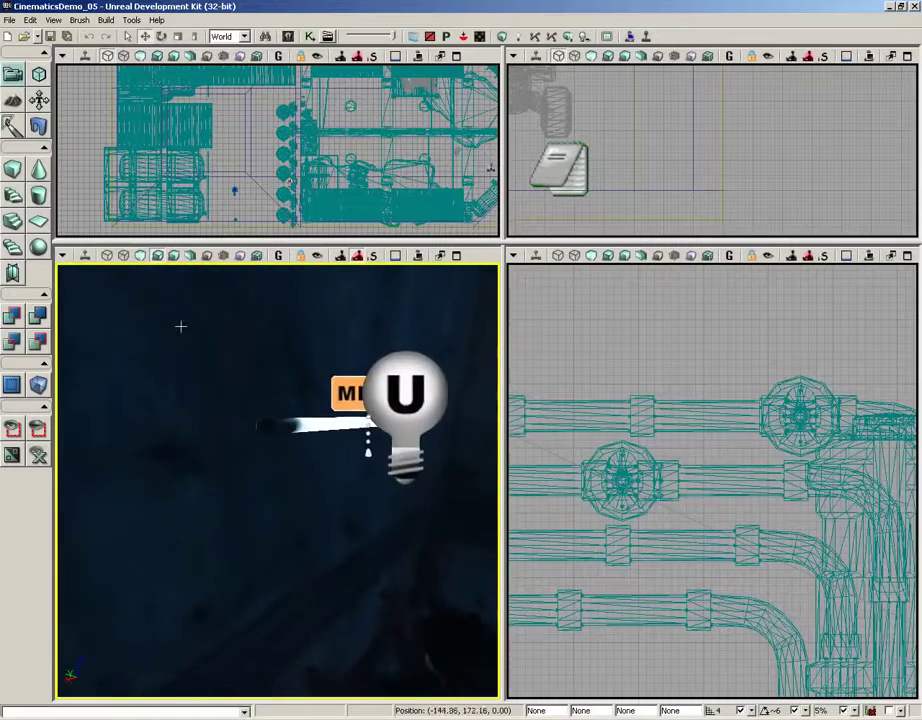
pyautogui.doubleClick(288, 427)
pyautogui.click(586, 235)
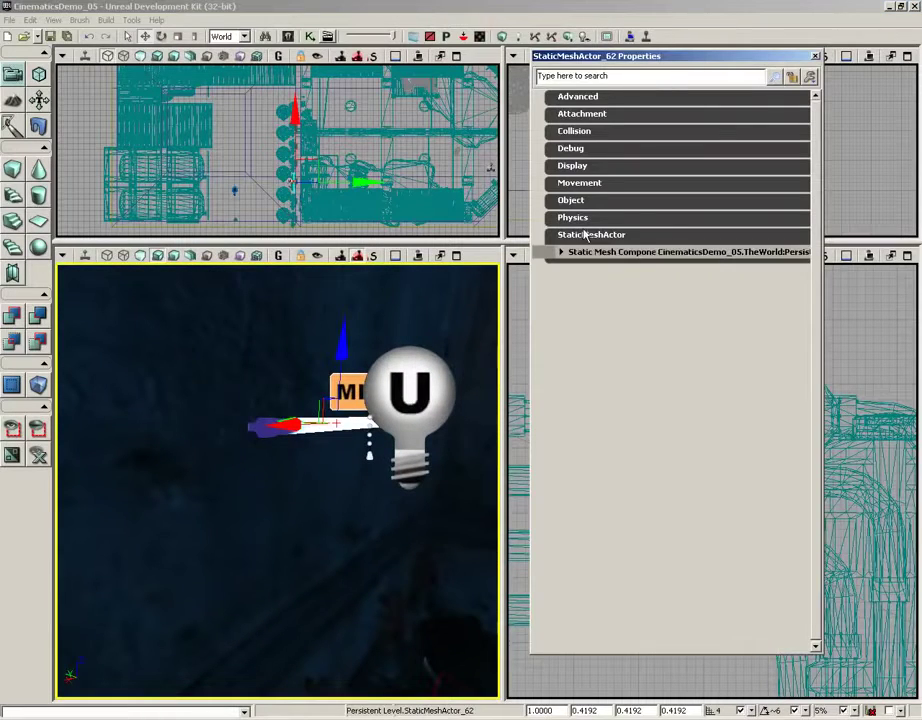
pyautogui.click(588, 257)
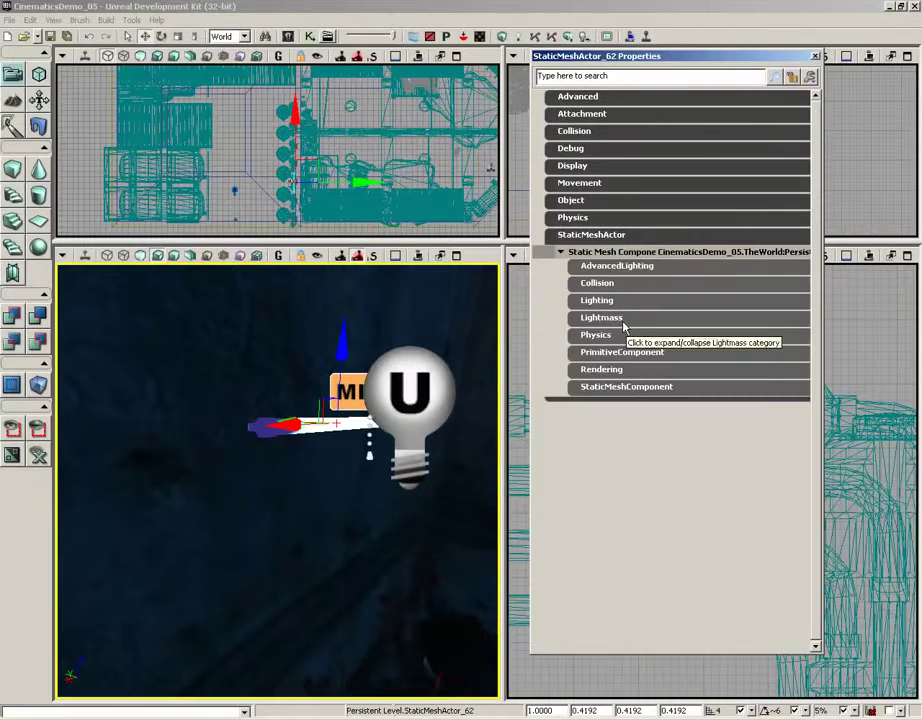
pyautogui.click(612, 370)
pyautogui.click(611, 566)
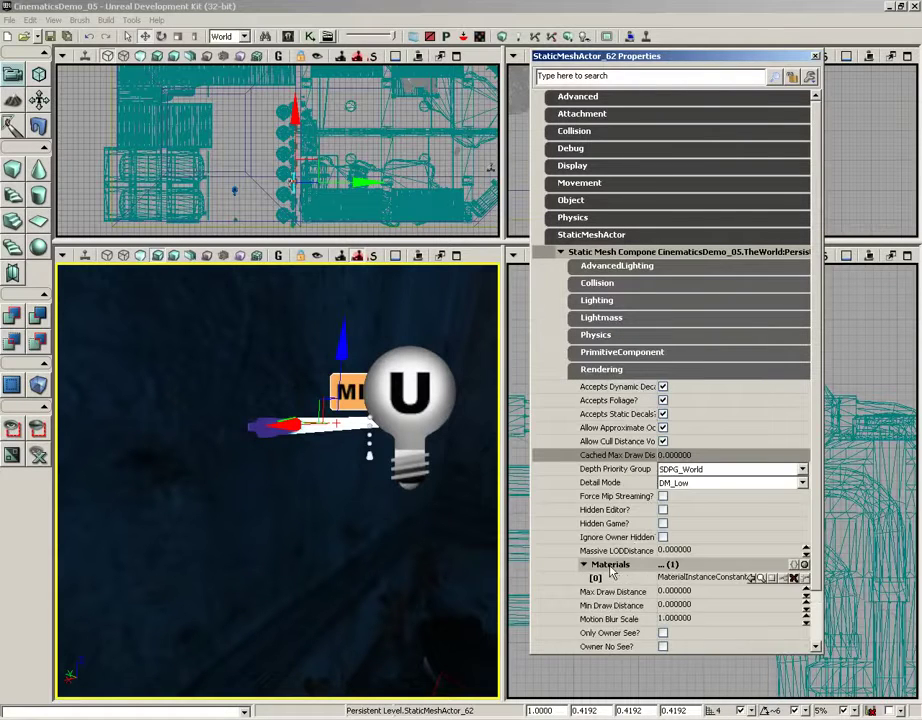
pyautogui.click(762, 580)
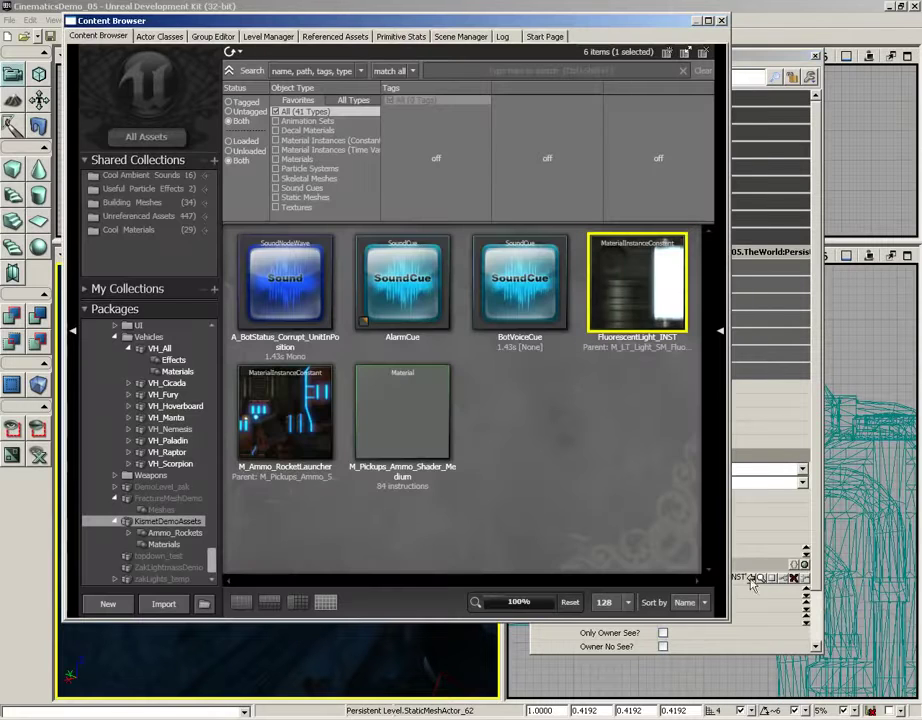
pyautogui.click(721, 20)
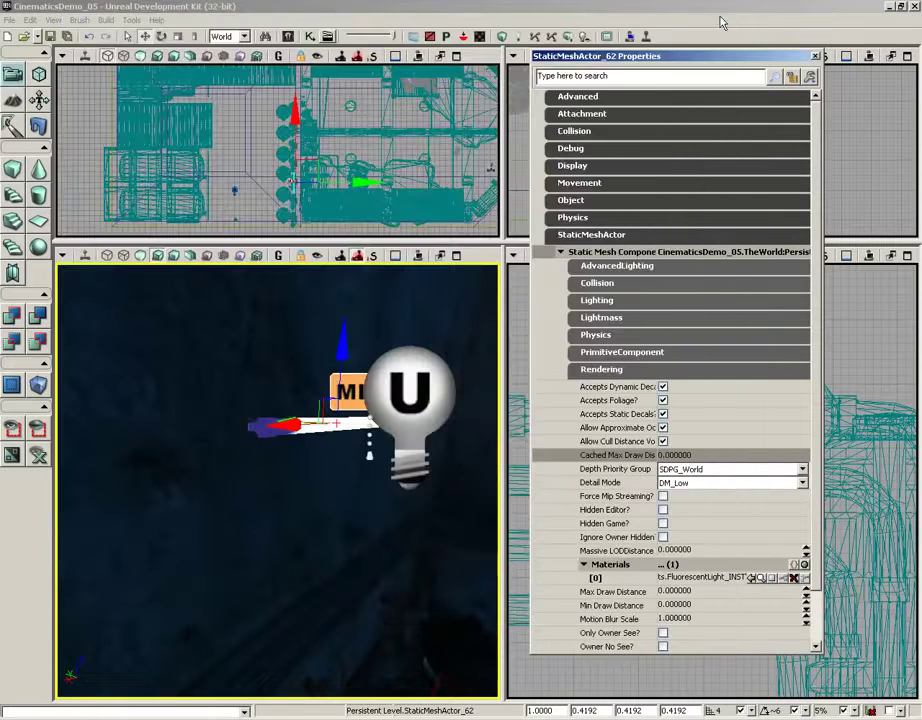
# Set the Set VectorParam node's Mat Inst to FluorescentLight_INST and its Param Name to LightColor
pyautogui.click(326, 34)
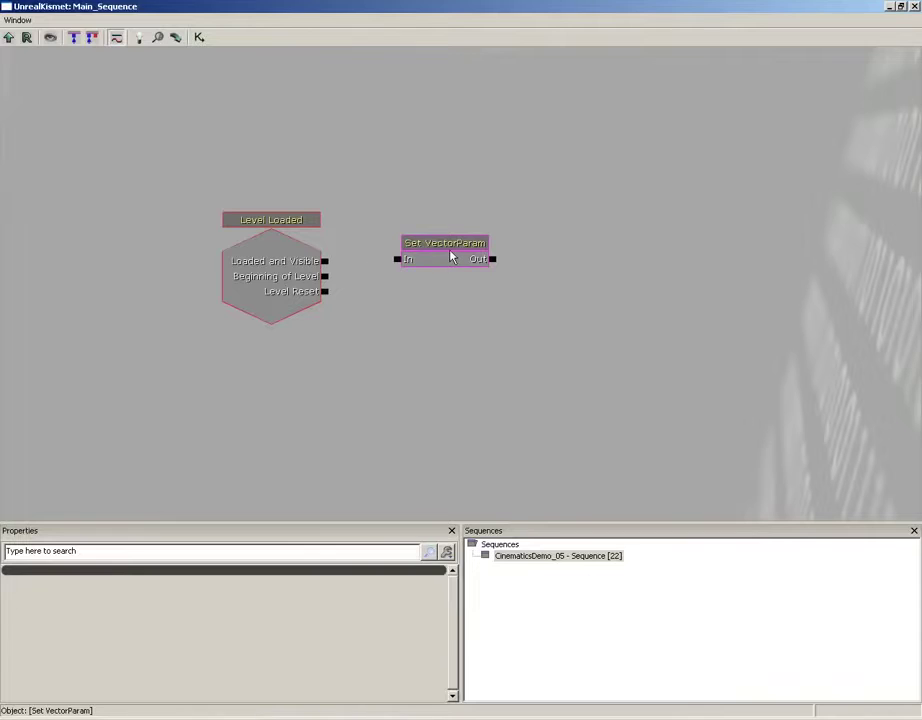
pyautogui.click(451, 257)
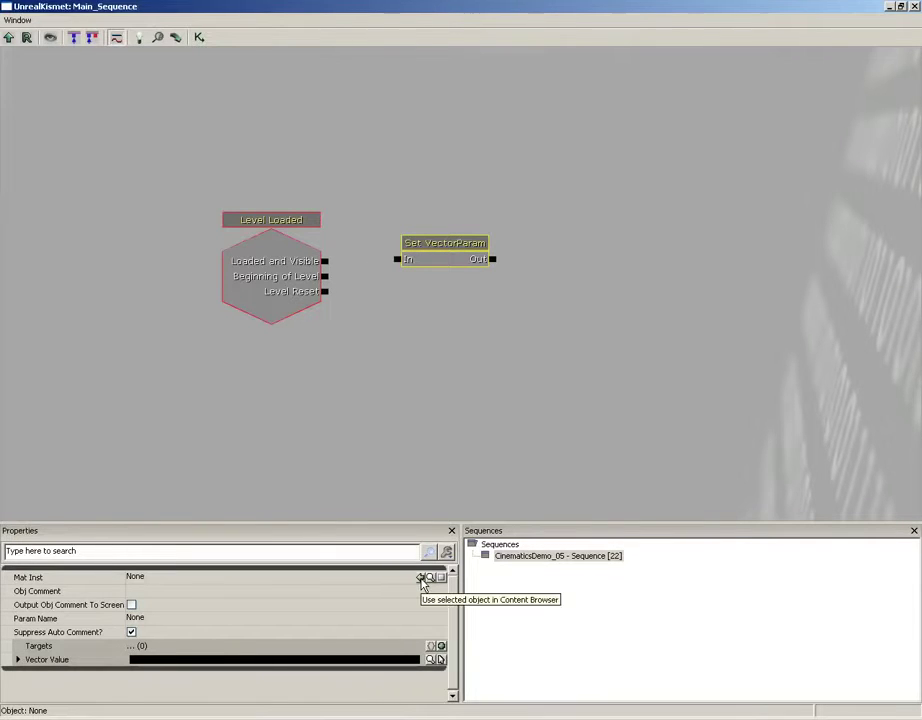
pyautogui.click(421, 579)
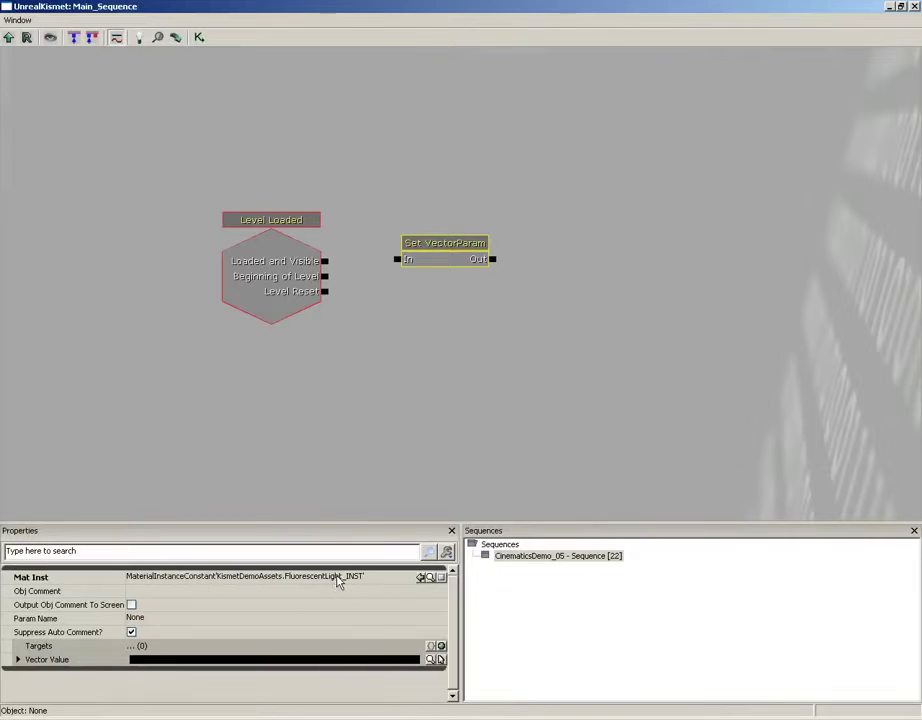
pyautogui.click(225, 619)
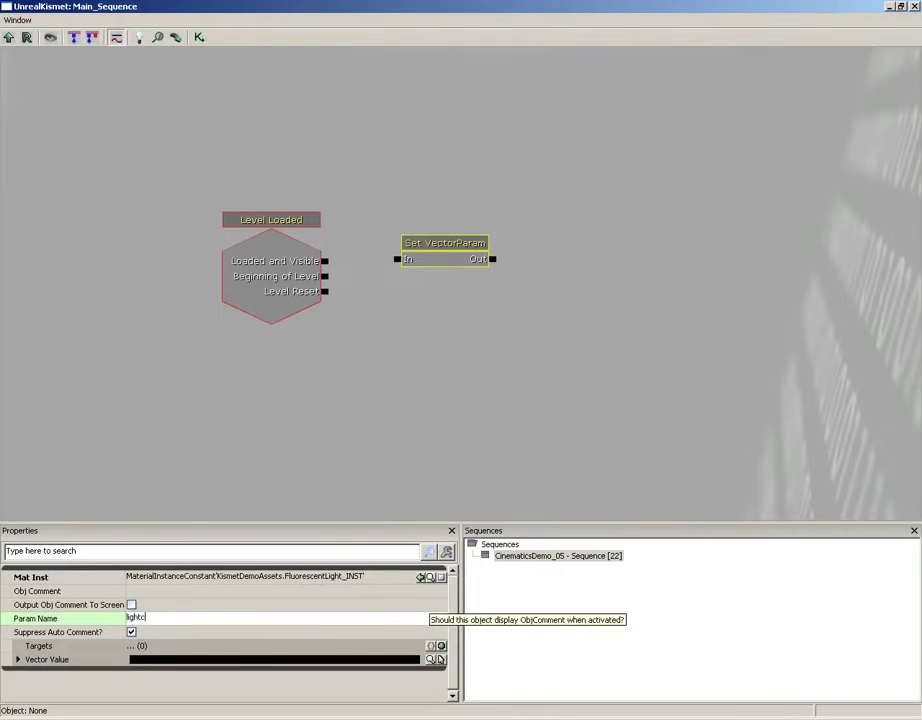
pyautogui.press('Return')
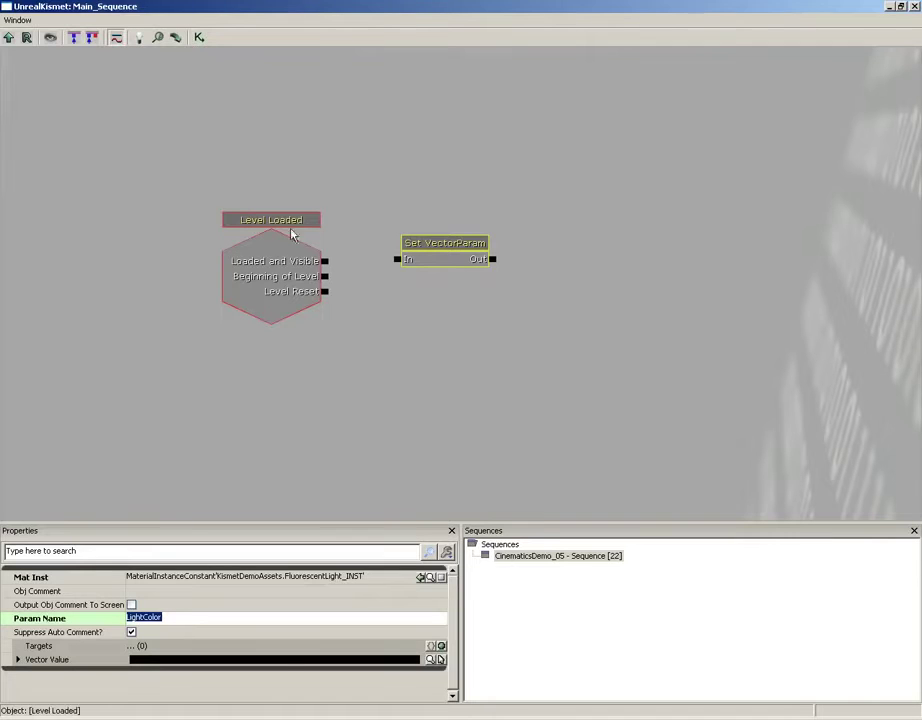
# Connect Level Loaded's Loaded and Visible output to Set VectorParam's In and expand the node's Vector Value components
pyautogui.moveTo(326, 264); pyautogui.dragTo(428, 261)
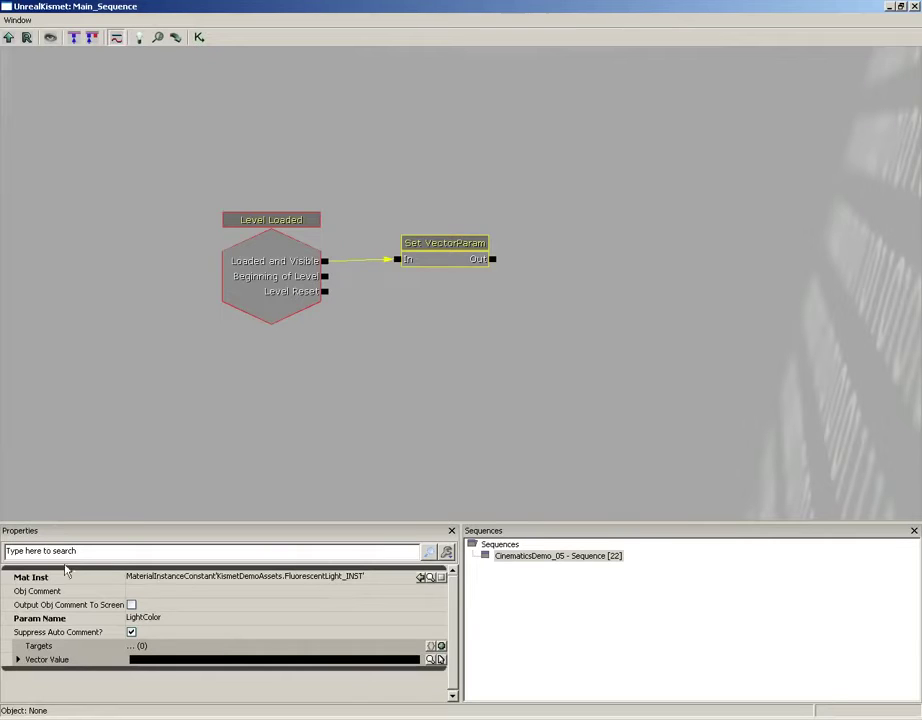
pyautogui.click(23, 660)
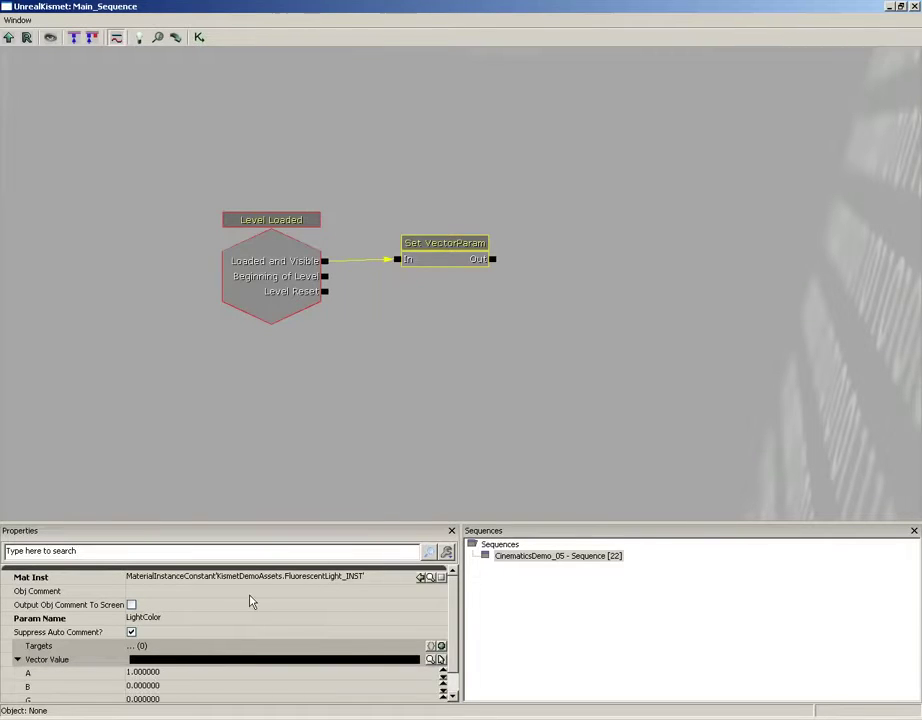
# Close Kismet and playtest the level from the dark room's floor to check how the fluorescent light starts out
pyautogui.click(913, 6)
pyautogui.moveTo(325, 516); pyautogui.dragTo(312, 562)
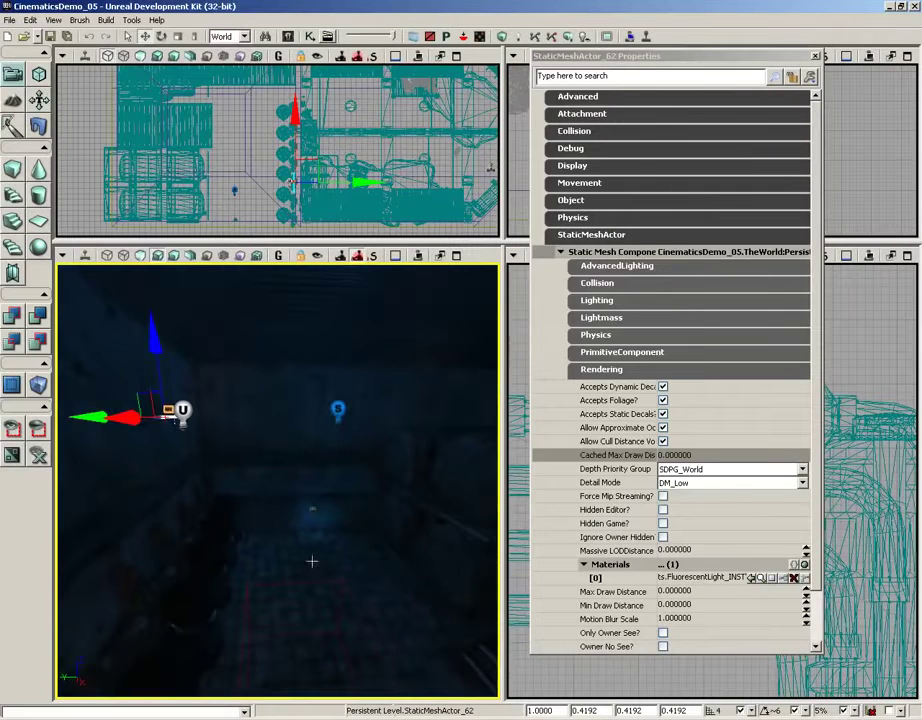
pyautogui.rightClick(380, 637)
pyautogui.click(395, 612)
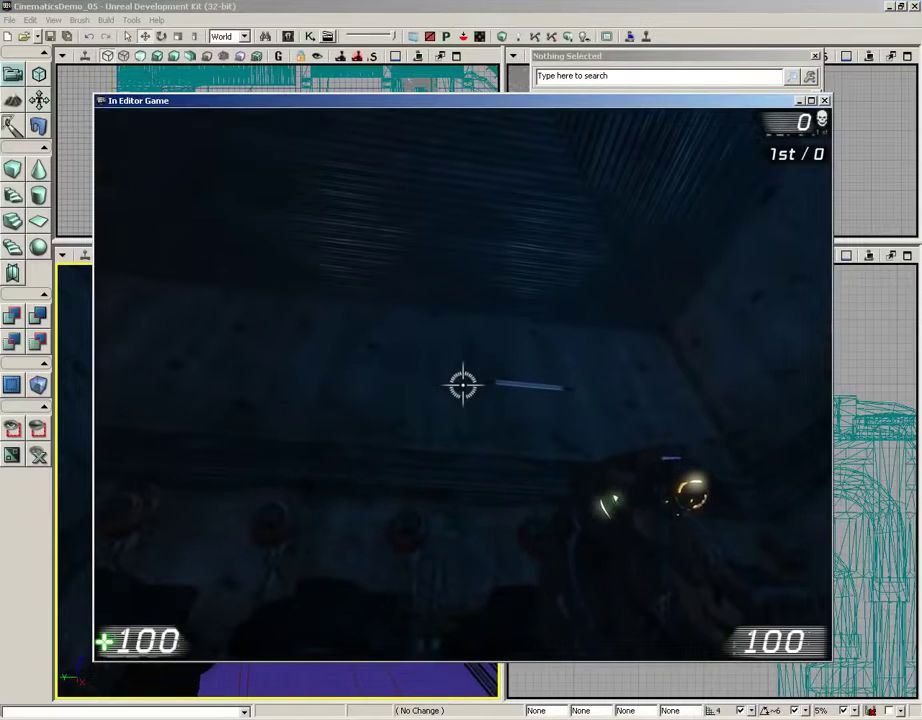
pyautogui.press('Escape')
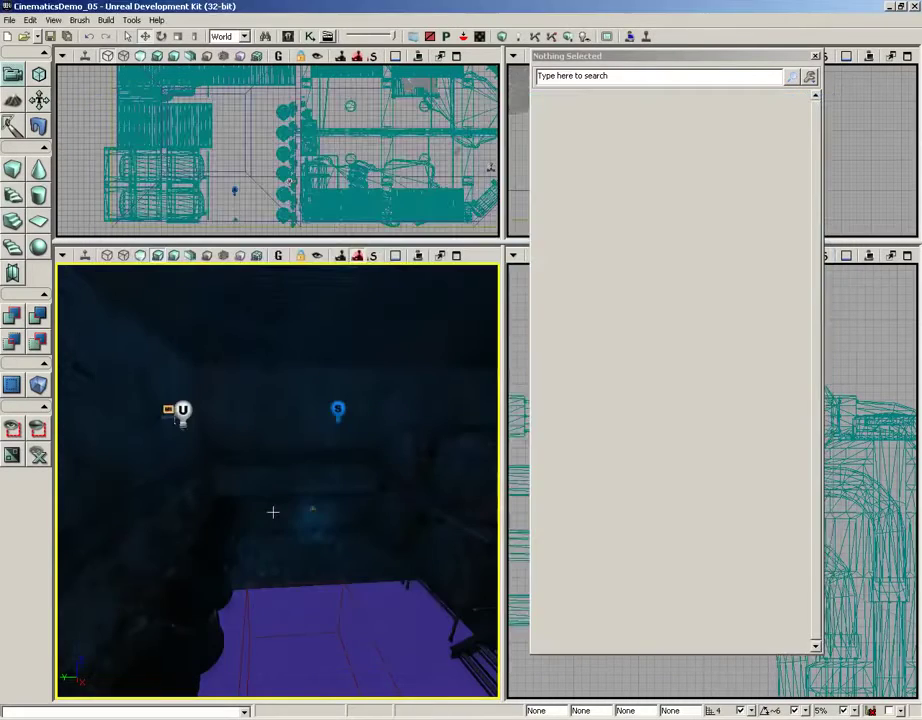
# Playtest from the dark room's floor again, visiting the glowing wall panel and shooting the enemy, and end the session
pyautogui.rightClick(305, 606)
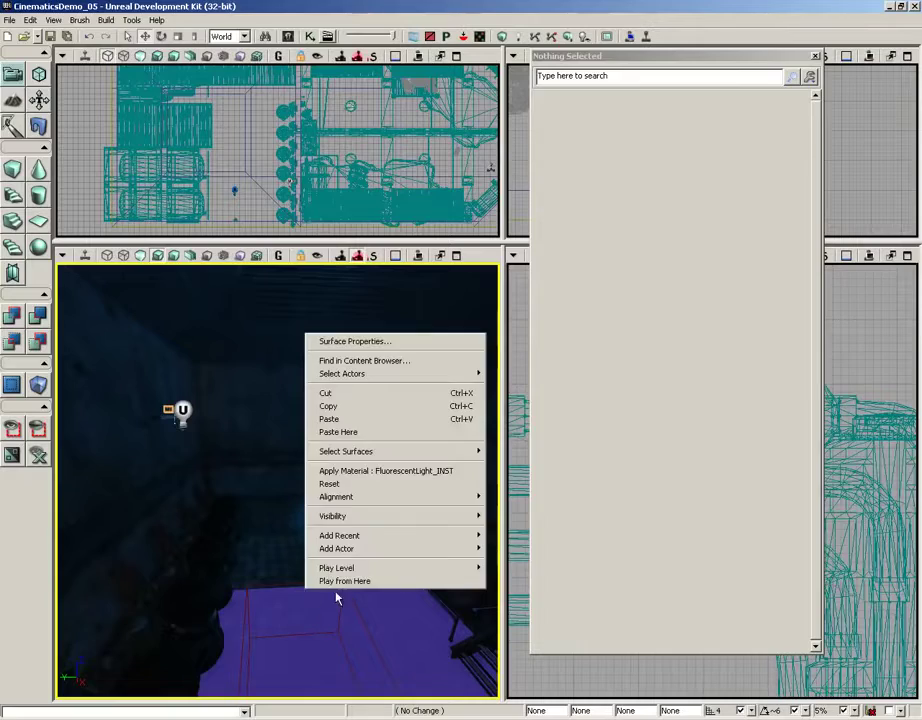
pyautogui.click(335, 583)
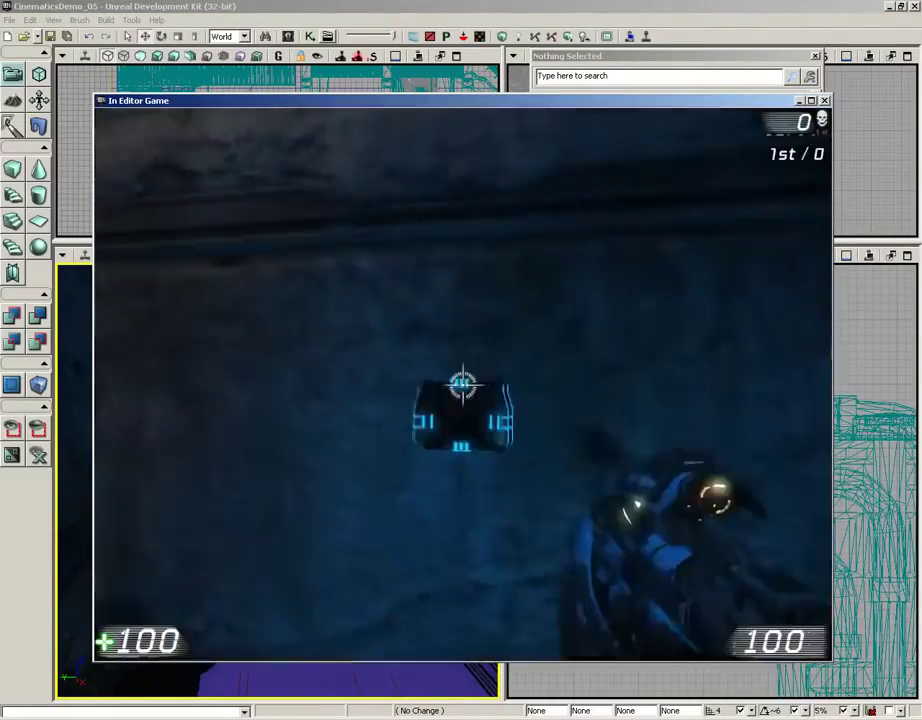
pyautogui.press('w')
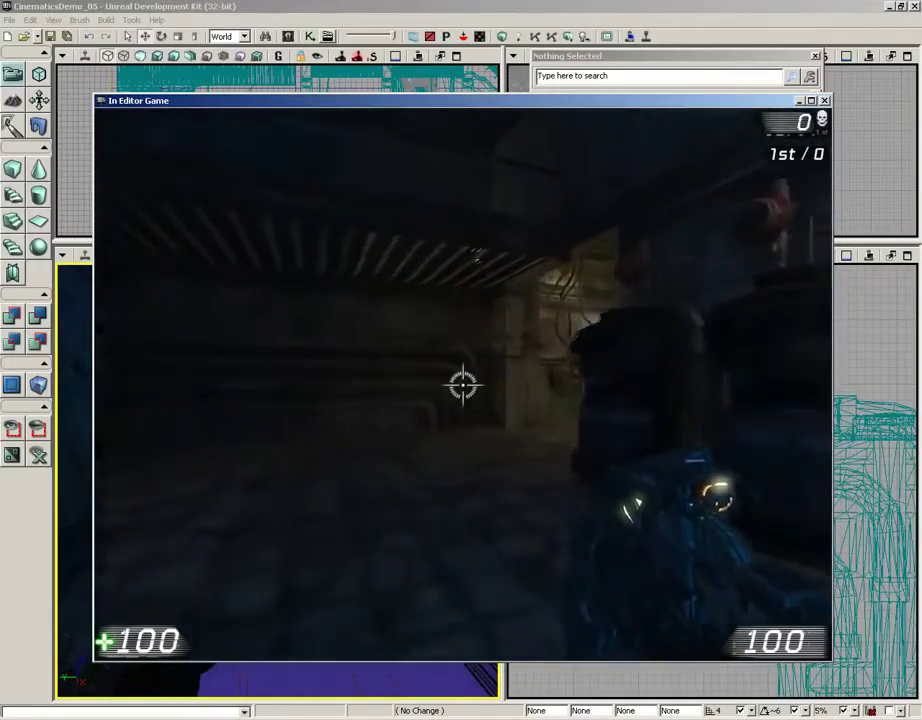
pyautogui.click(462, 385)
pyautogui.click(462, 385)
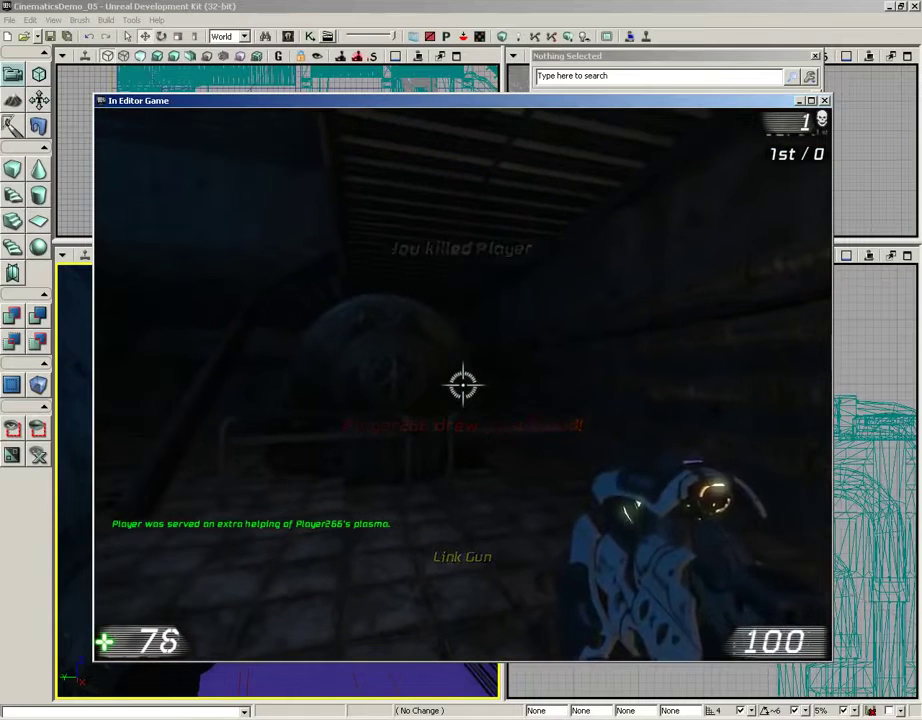
pyautogui.press('Escape')
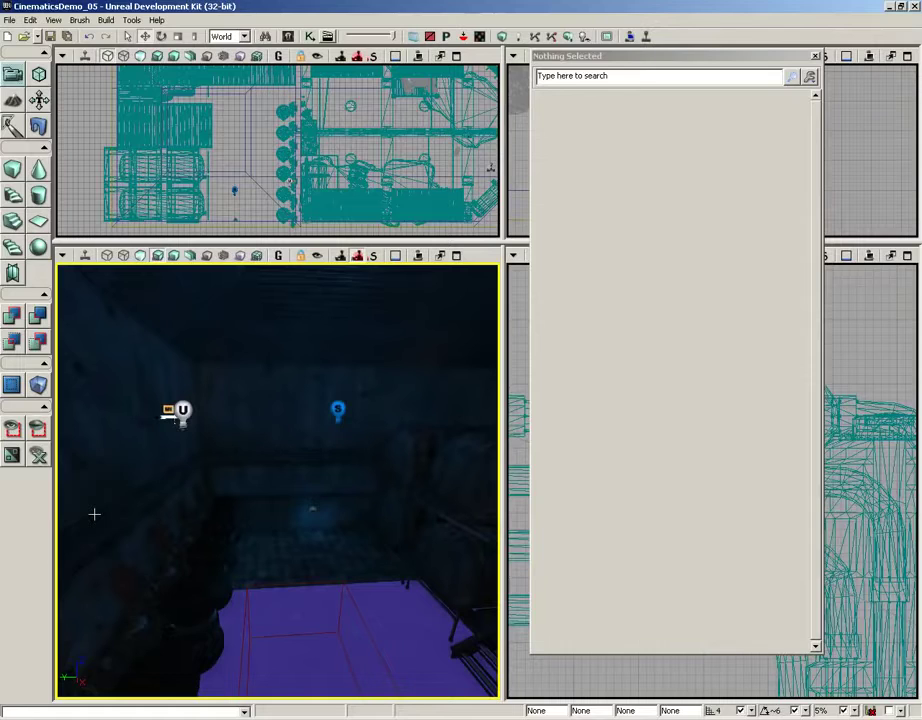
# Close the empty properties window and add a Toggle Announcements action below Set VectorParam in Kismet
pyautogui.click(816, 57)
pyautogui.click(312, 37)
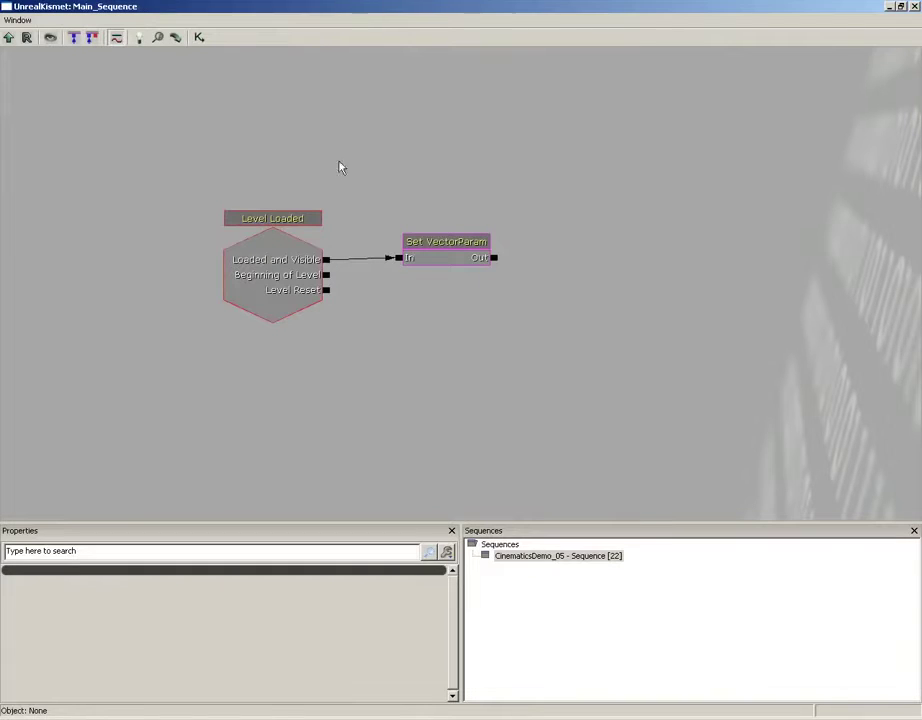
pyautogui.rightClick(404, 280)
pyautogui.moveTo(430, 289)
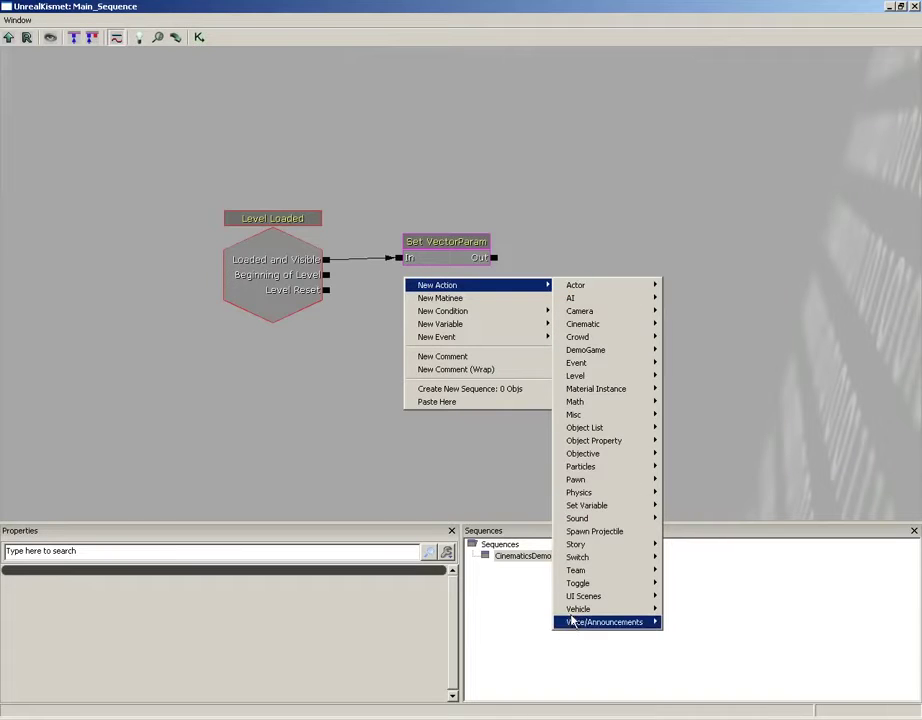
pyautogui.moveTo(573, 625)
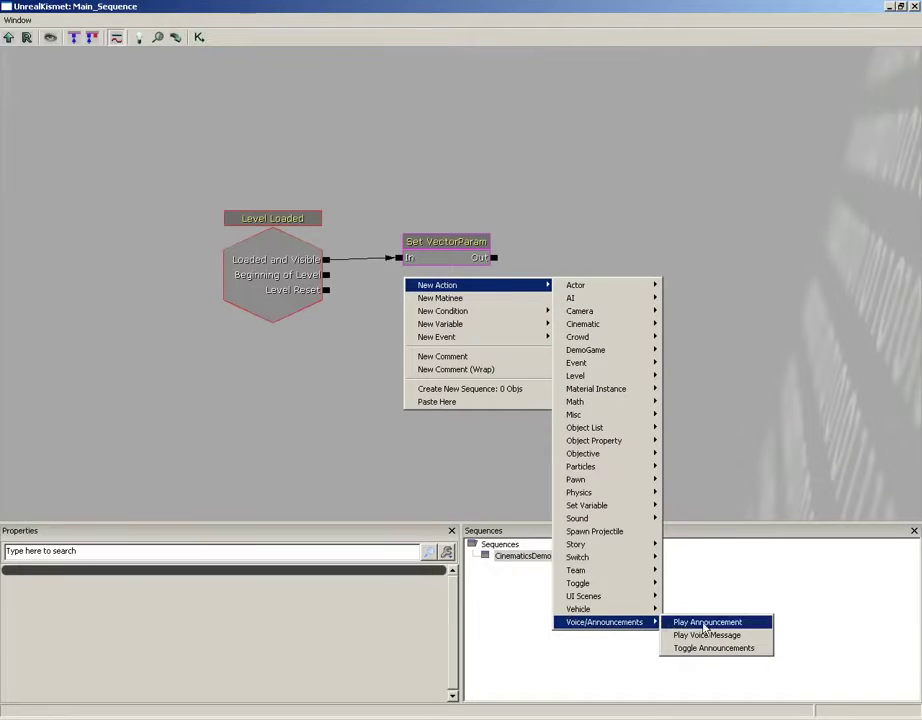
pyautogui.click(722, 649)
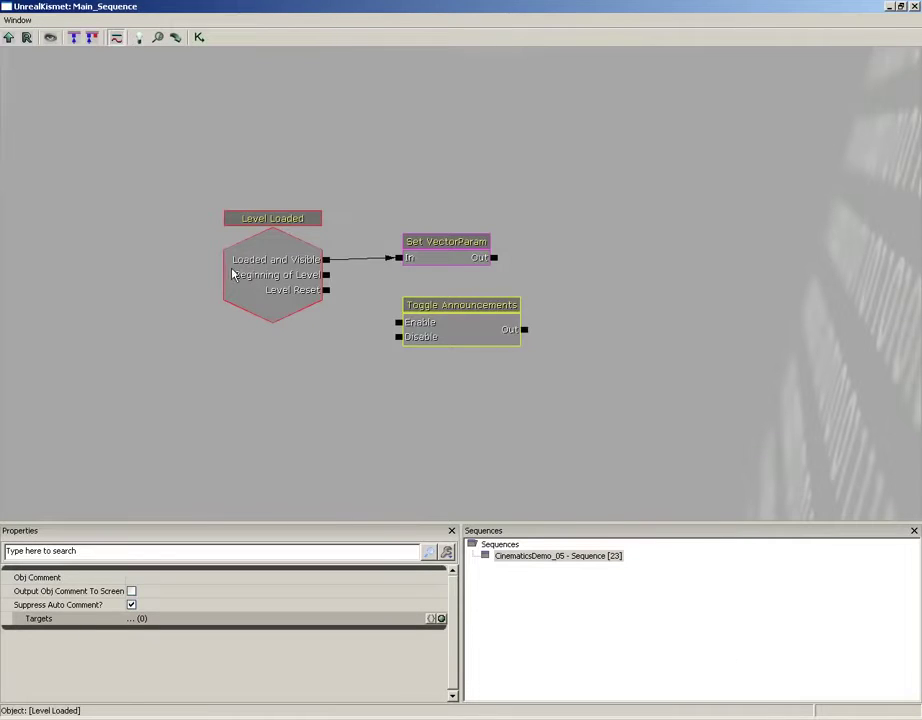
# Connect Level Loaded's Loaded and Visible output to Toggle Announcements' Disable input, adjust the node's placement and close Kismet
pyautogui.moveTo(326, 259); pyautogui.dragTo(398, 337)
pyautogui.moveTo(471, 321); pyautogui.dragTo(467, 313)
pyautogui.click(915, 6)
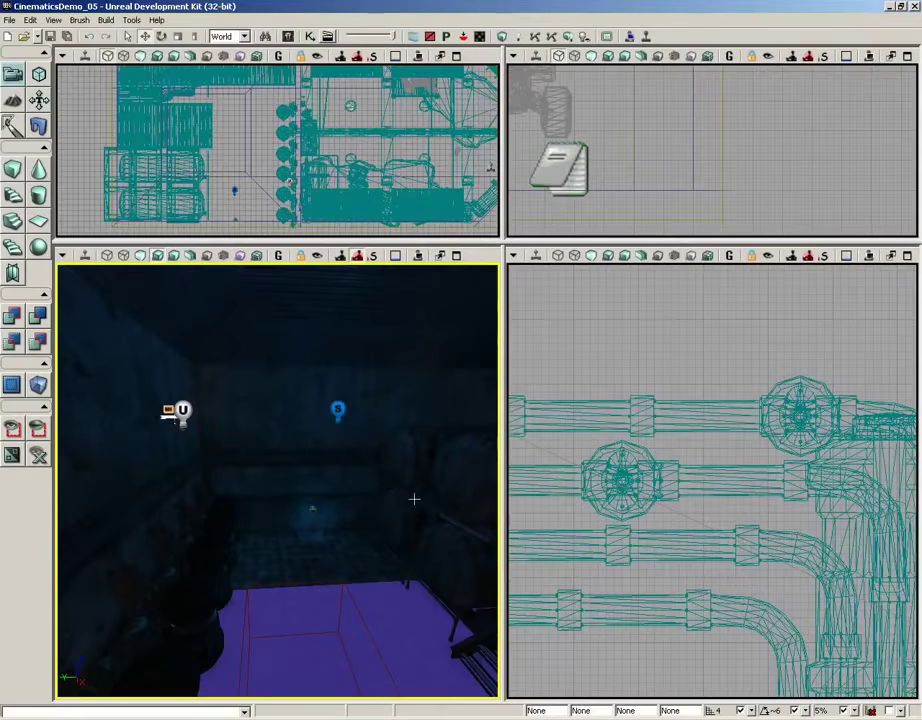
# Playtest from the dark room's floor, shooting the enemy and returning to inspect the fluorescent light with announcements disabled
pyautogui.rightClick(296, 597)
pyautogui.click(323, 576)
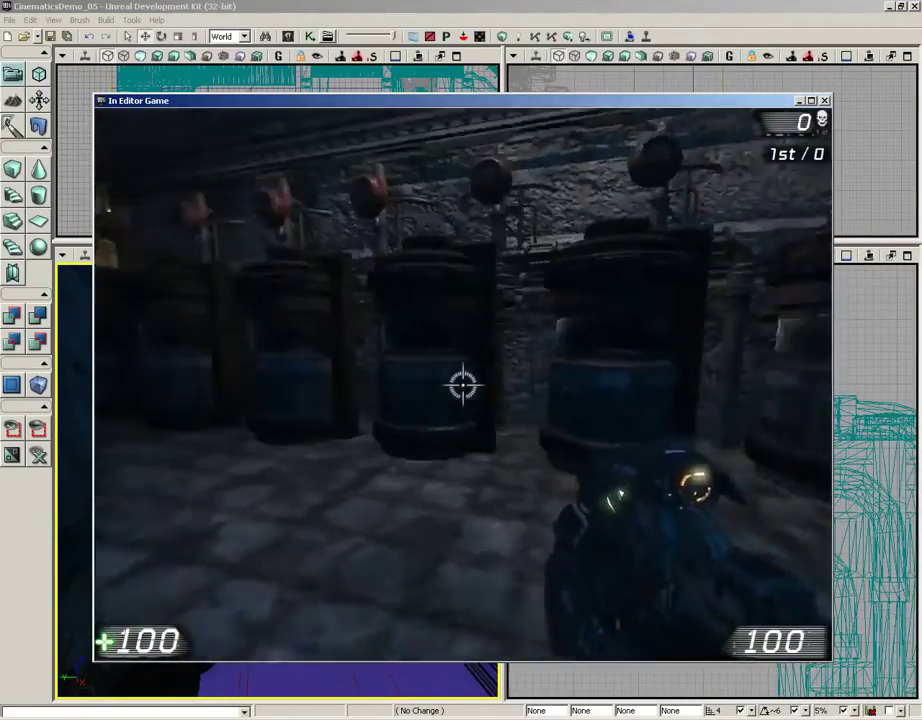
pyautogui.press('w')
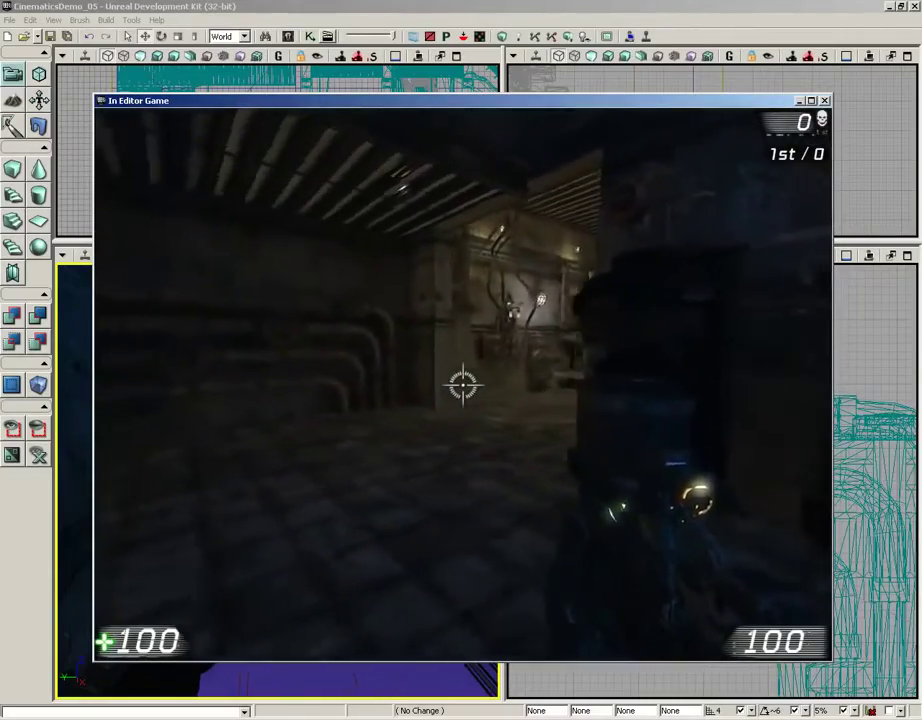
pyautogui.click(462, 385)
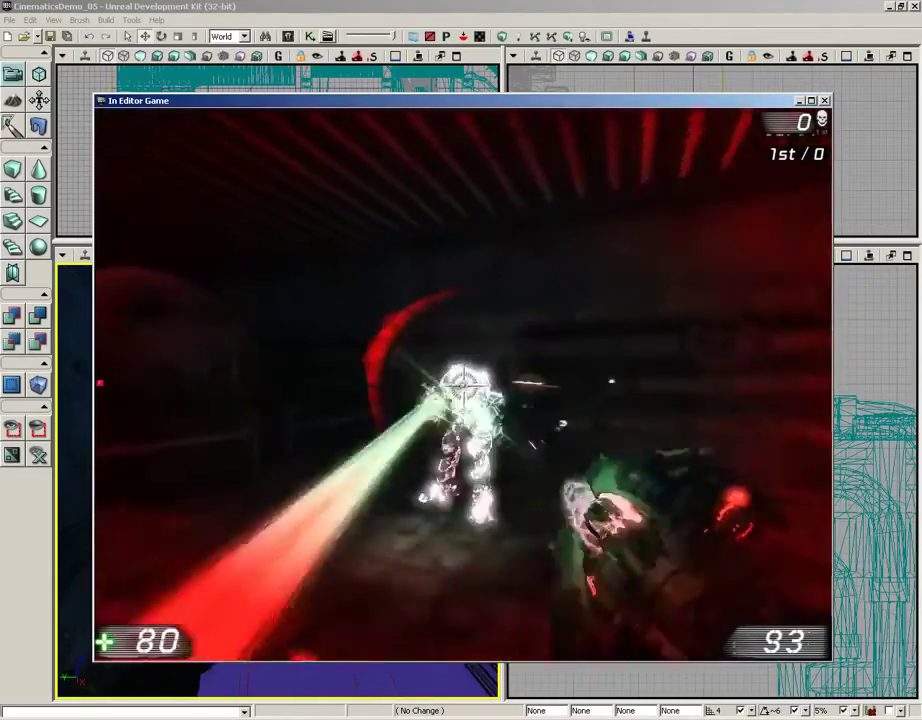
pyautogui.press('w')
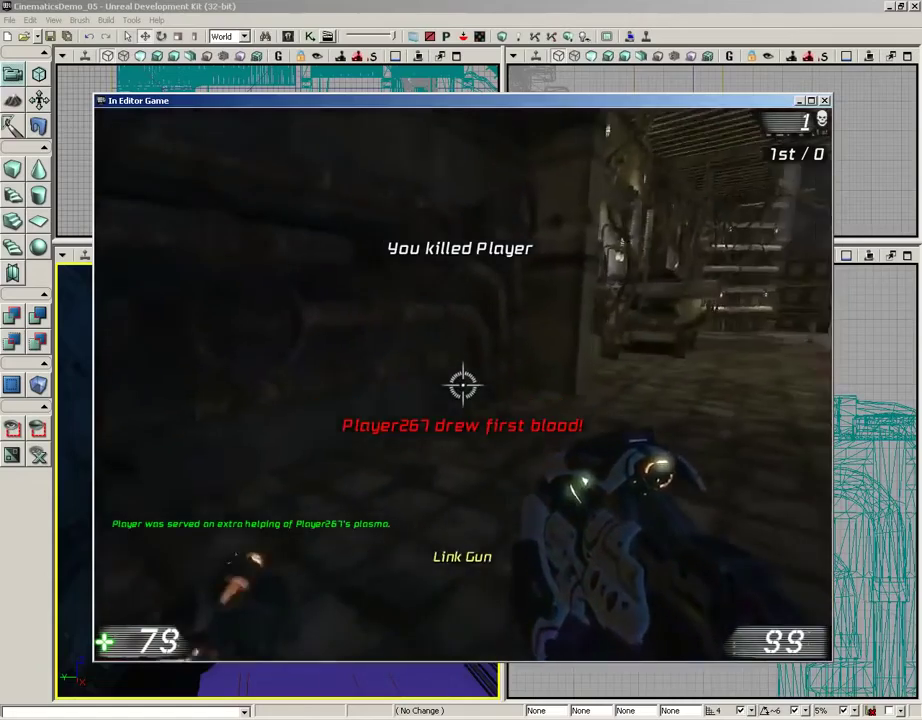
pyautogui.press('w')
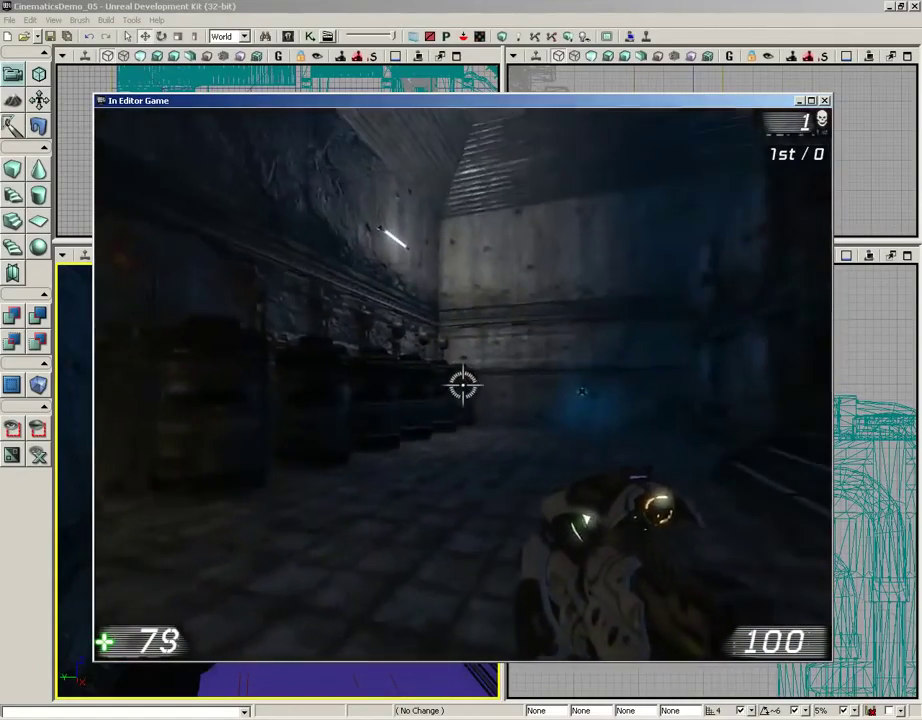
pyautogui.press('Escape')
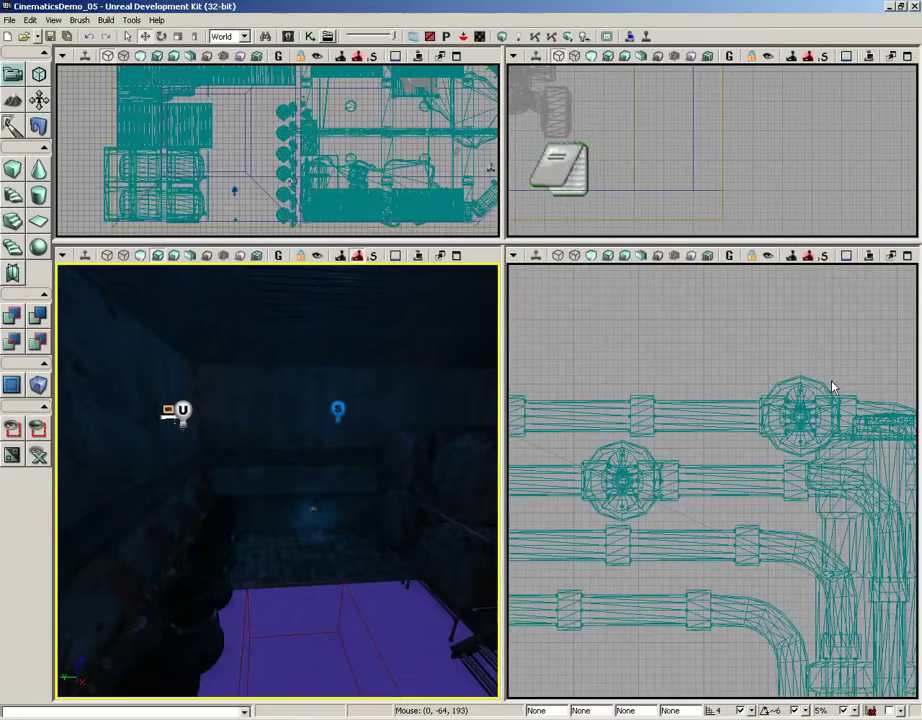